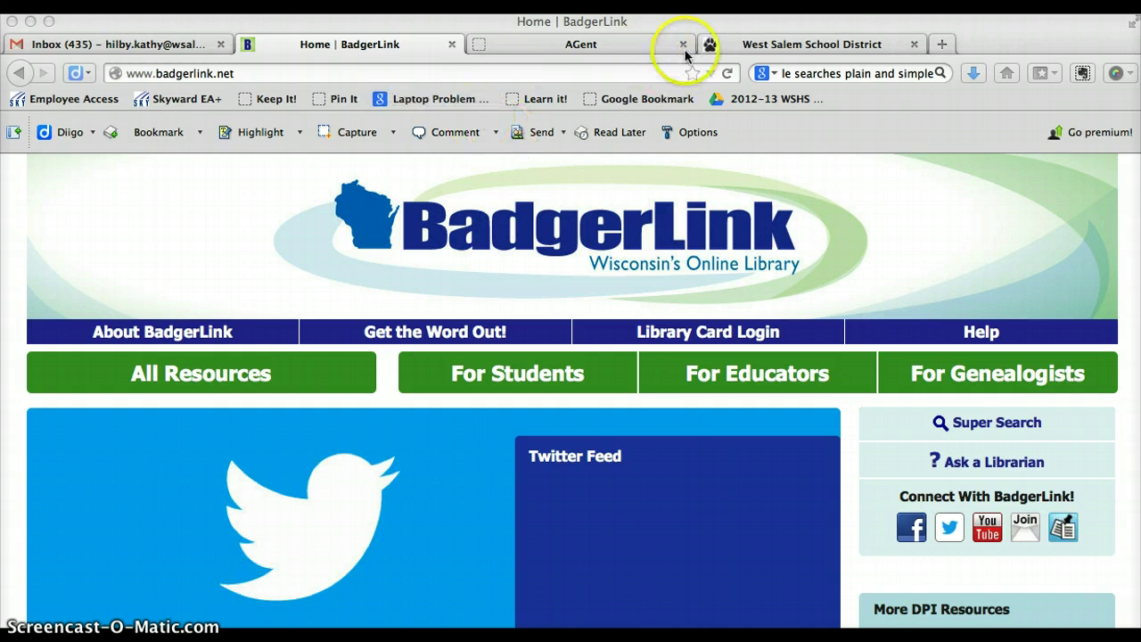
- Open BadgerLink from the Research page of the West Salem High School section on the school district website
click(741, 48)
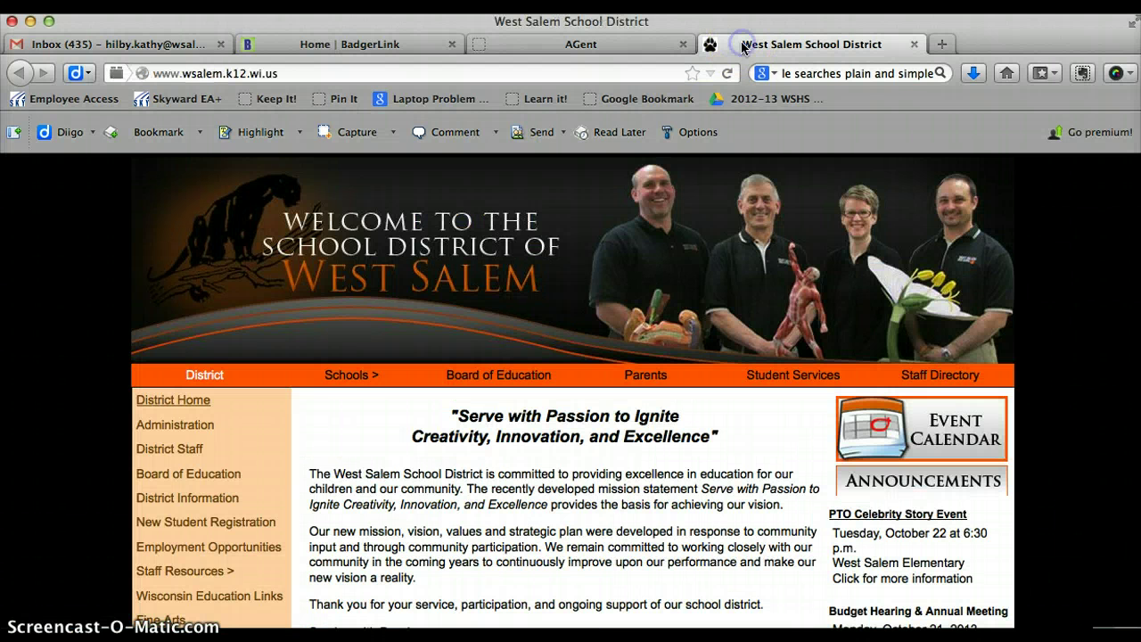
mouse_move(338, 376)
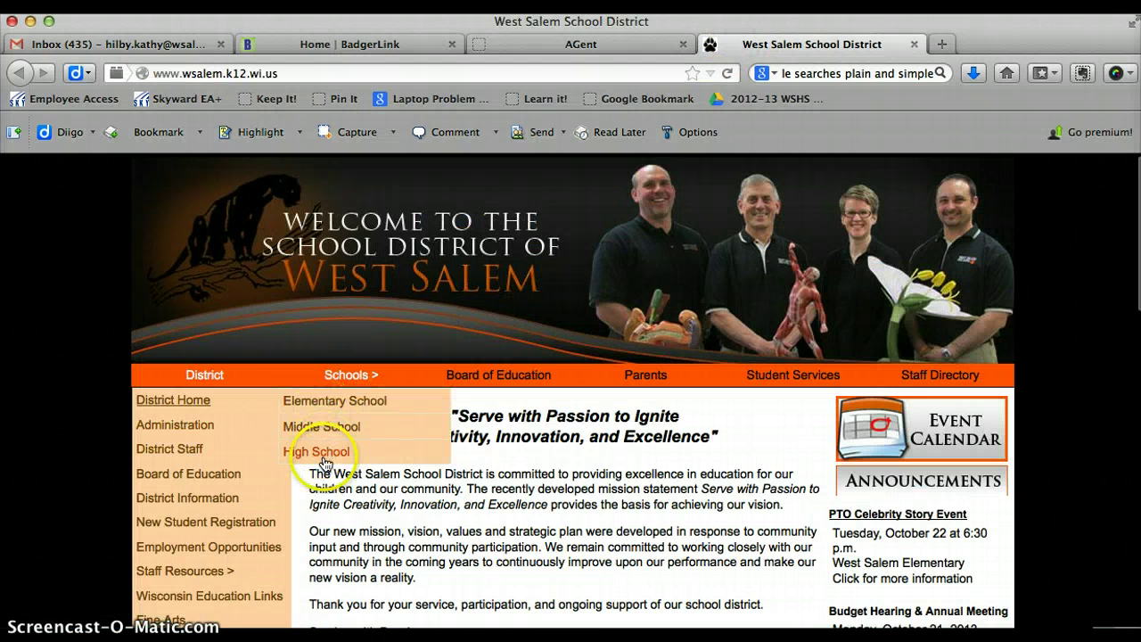
click(323, 455)
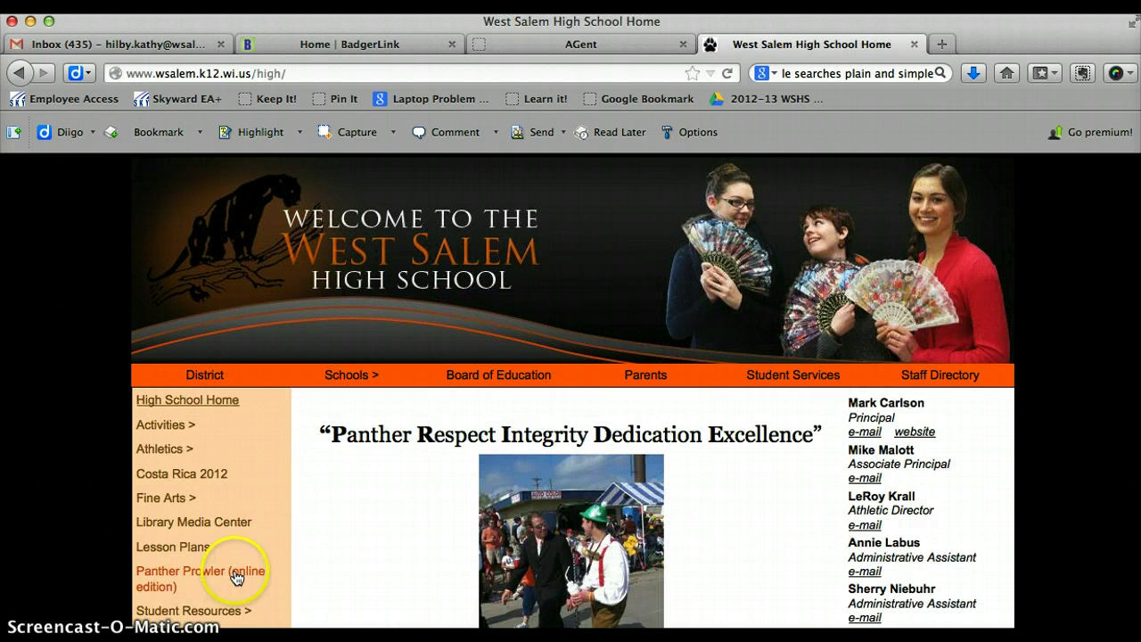
mouse_move(237, 611)
click(317, 611)
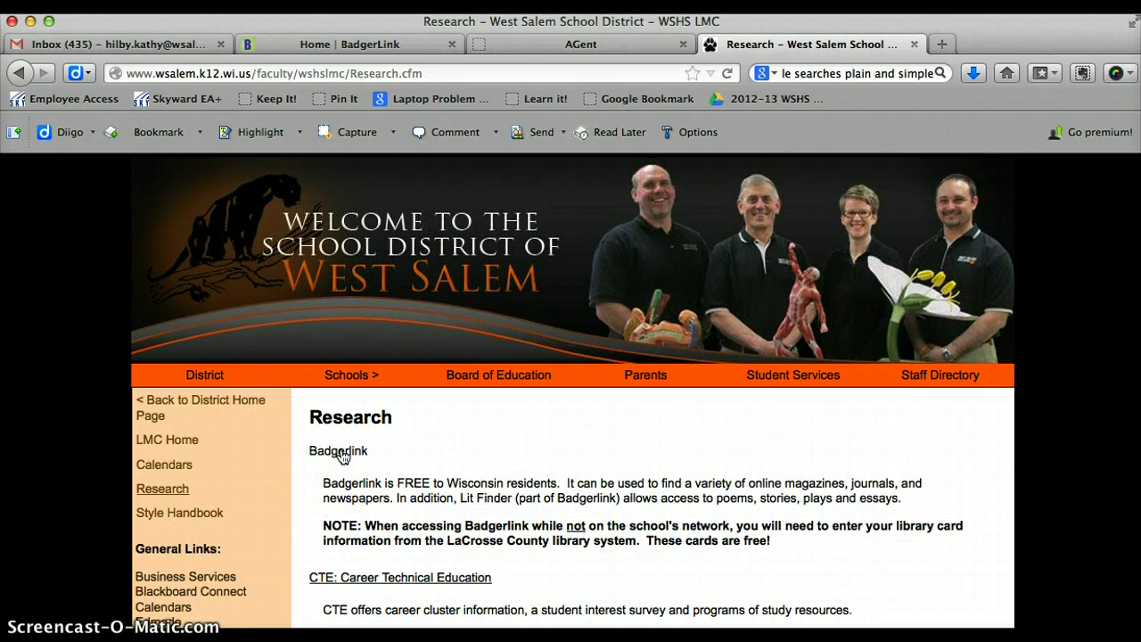
click(342, 452)
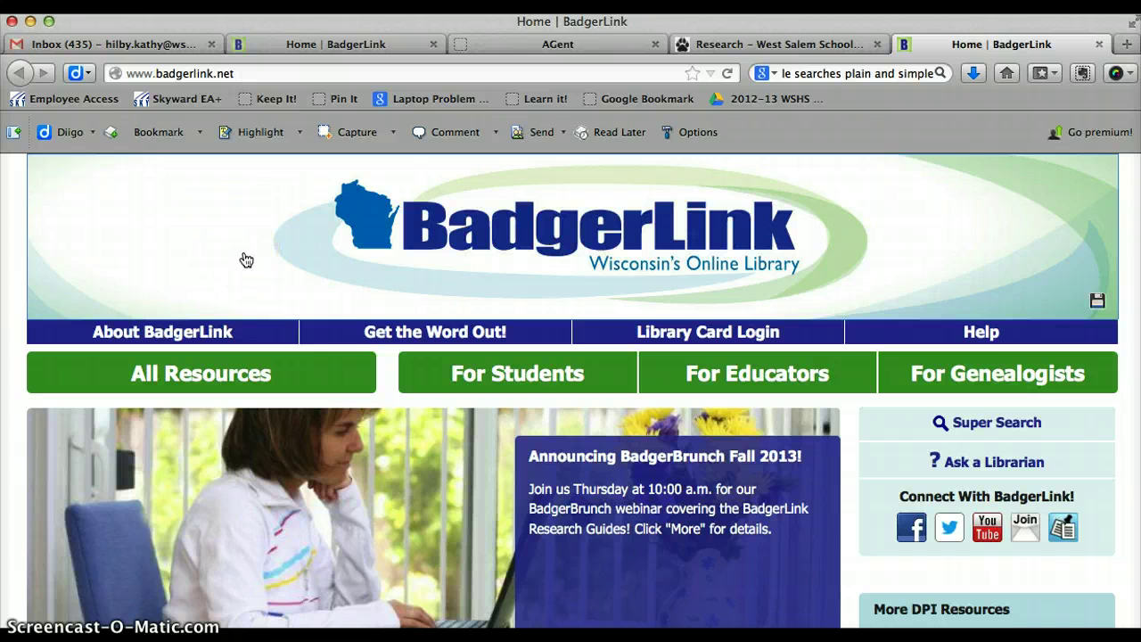
- Open BadgerLink's Library Card Login page and view the list of libraries available for signing in
click(684, 332)
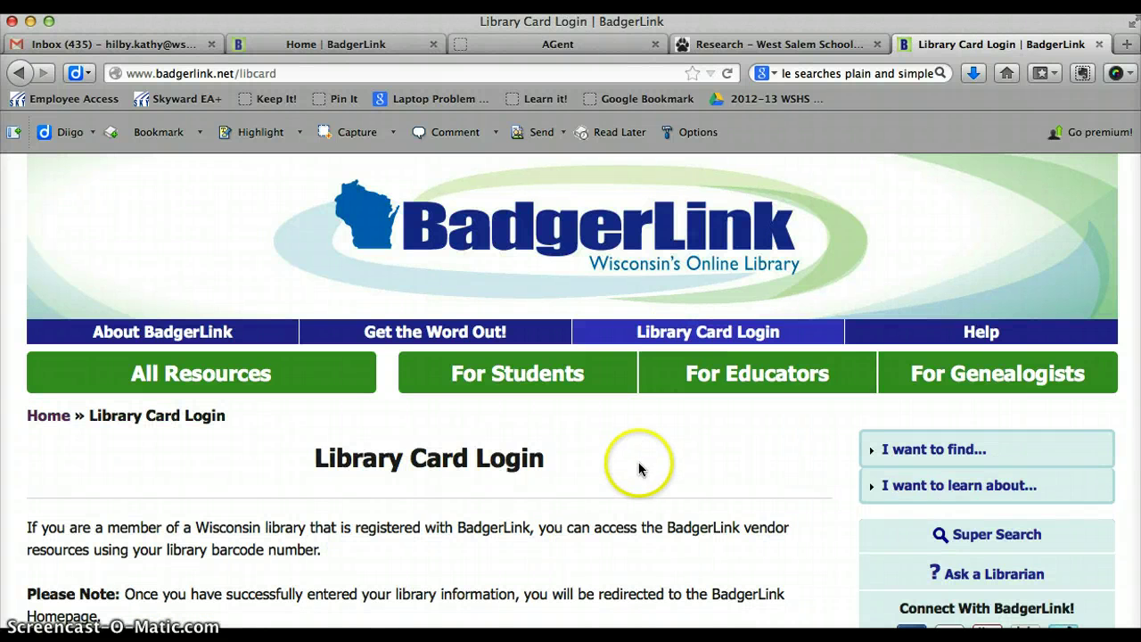
scroll(639, 468, down, 5)
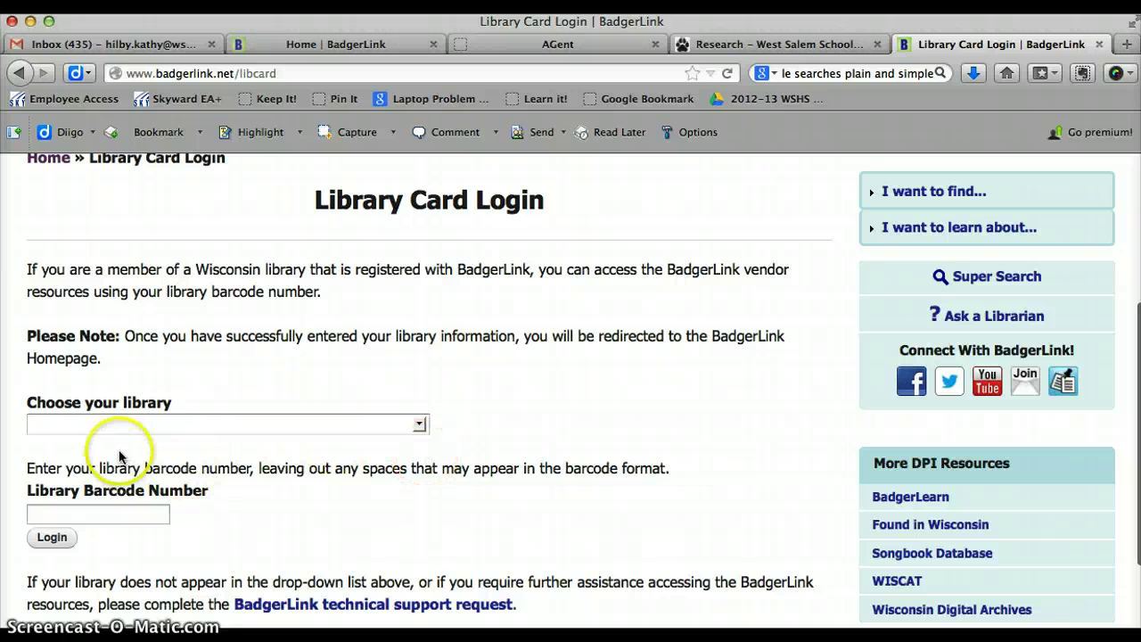
click(419, 424)
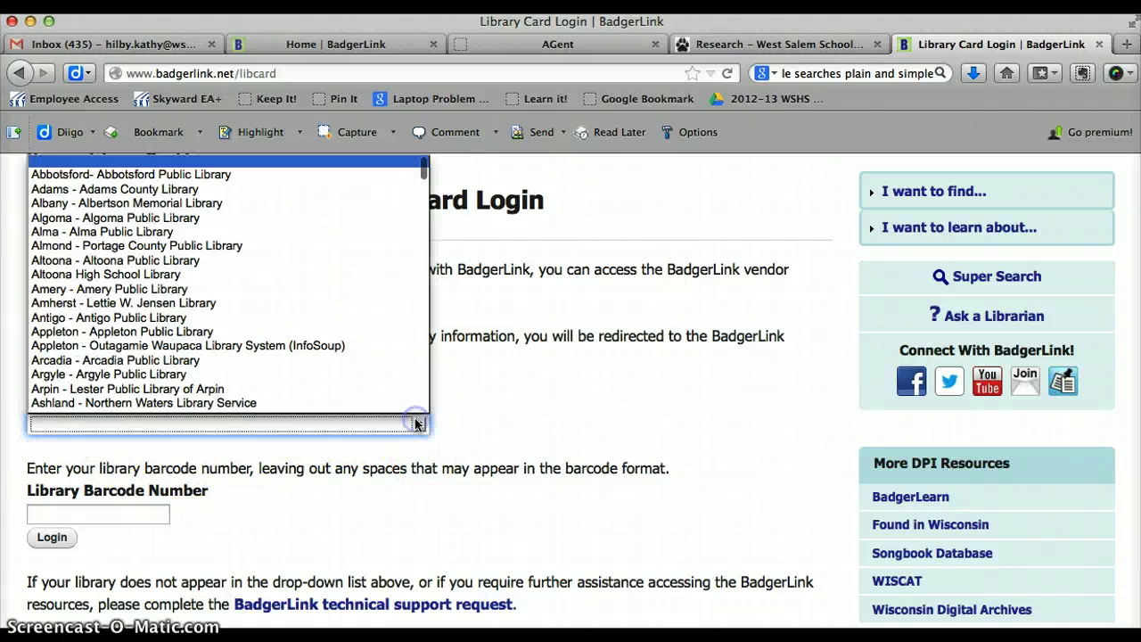
click(530, 391)
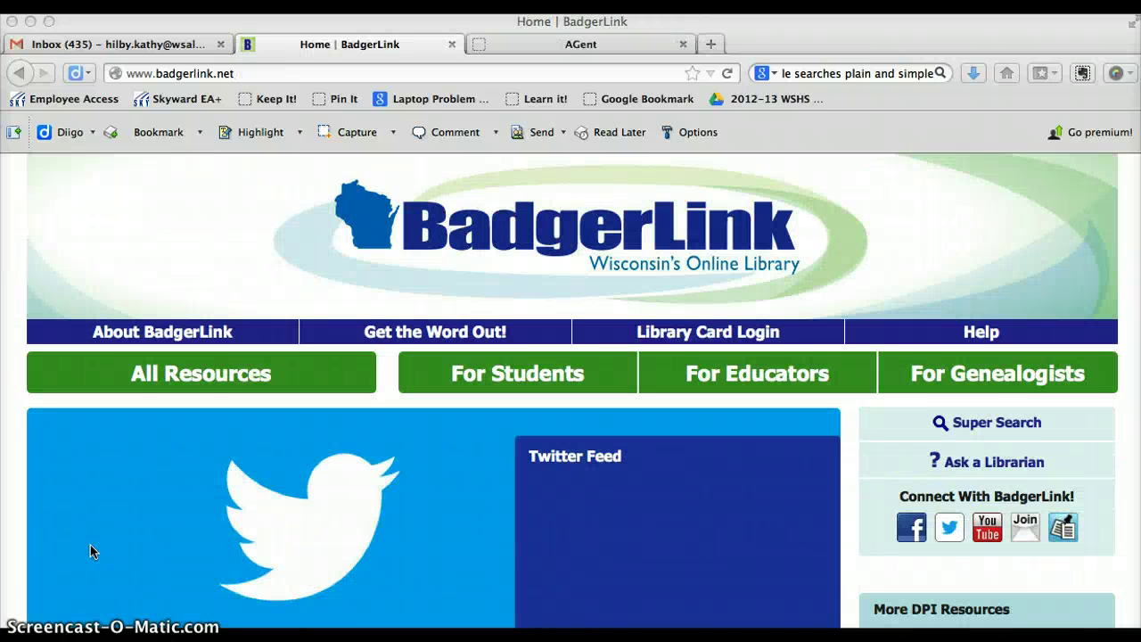
- Look over the resource and topic categories on the BadgerLink home page and open Super Search
scroll(90, 550, down, 8)
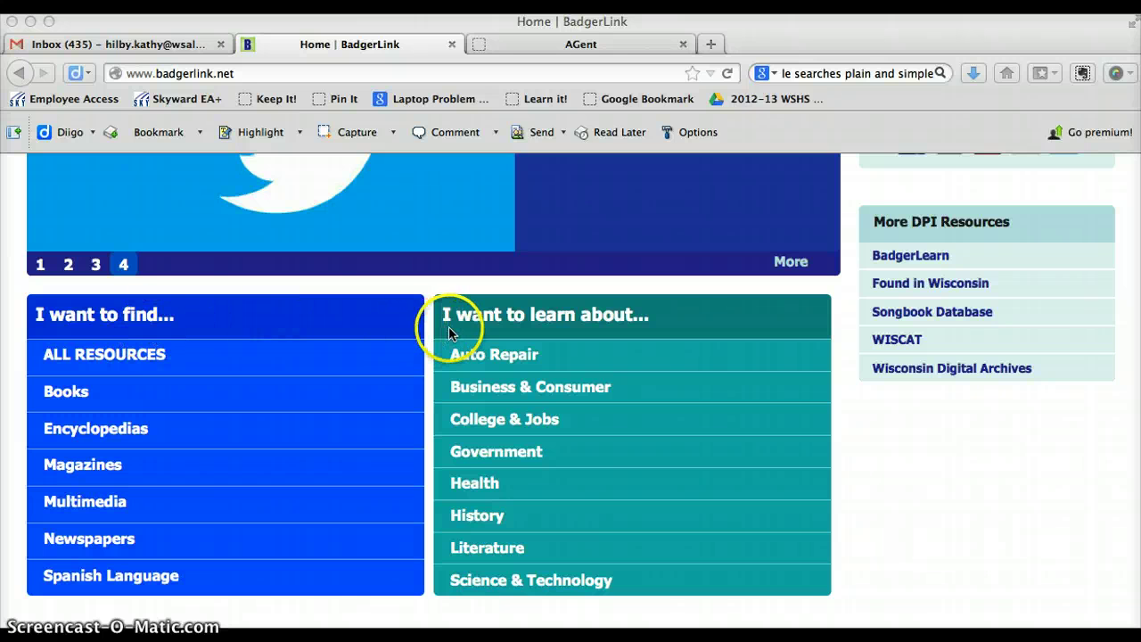
scroll(504, 330, up, 5)
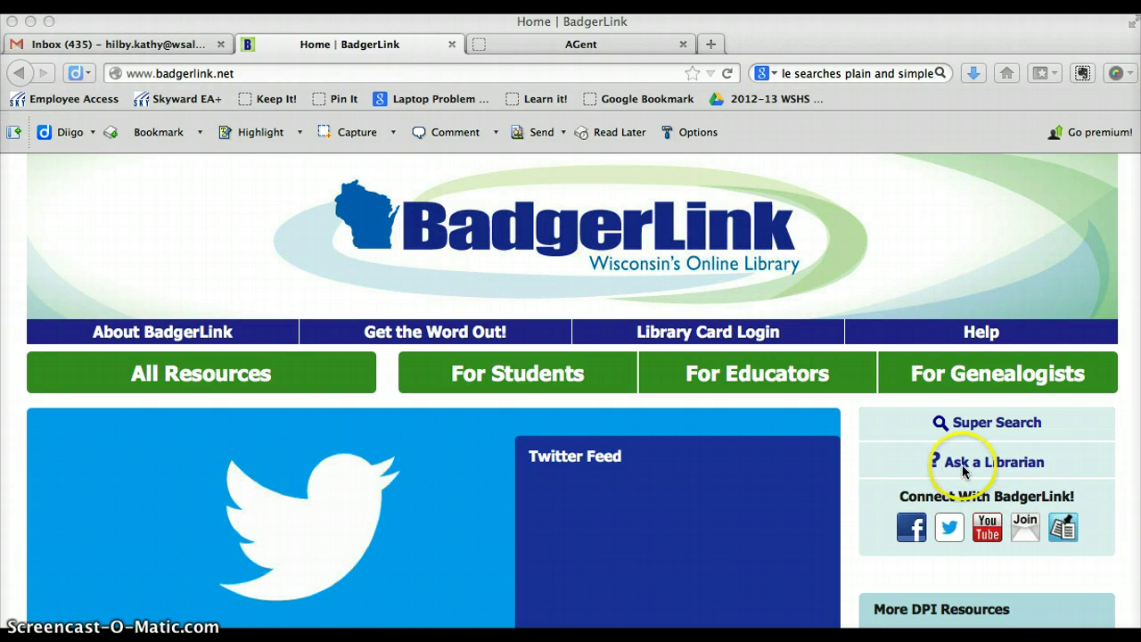
click(985, 424)
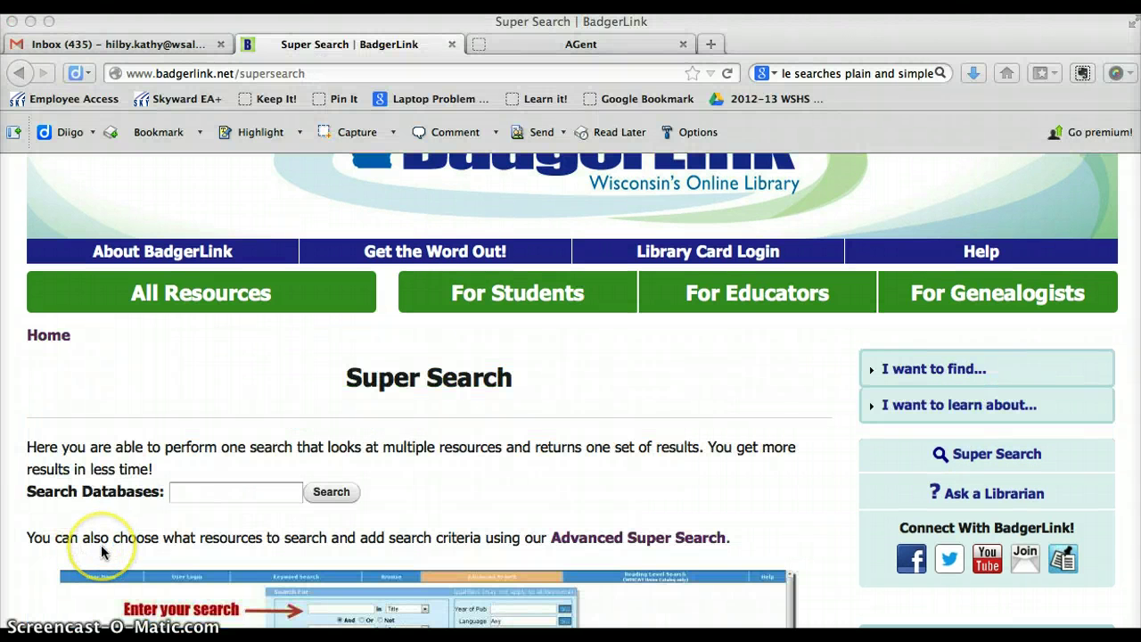
- Run a Super Search across the BadgerLink databases for "programming in schools"
scroll(103, 552, down, 3)
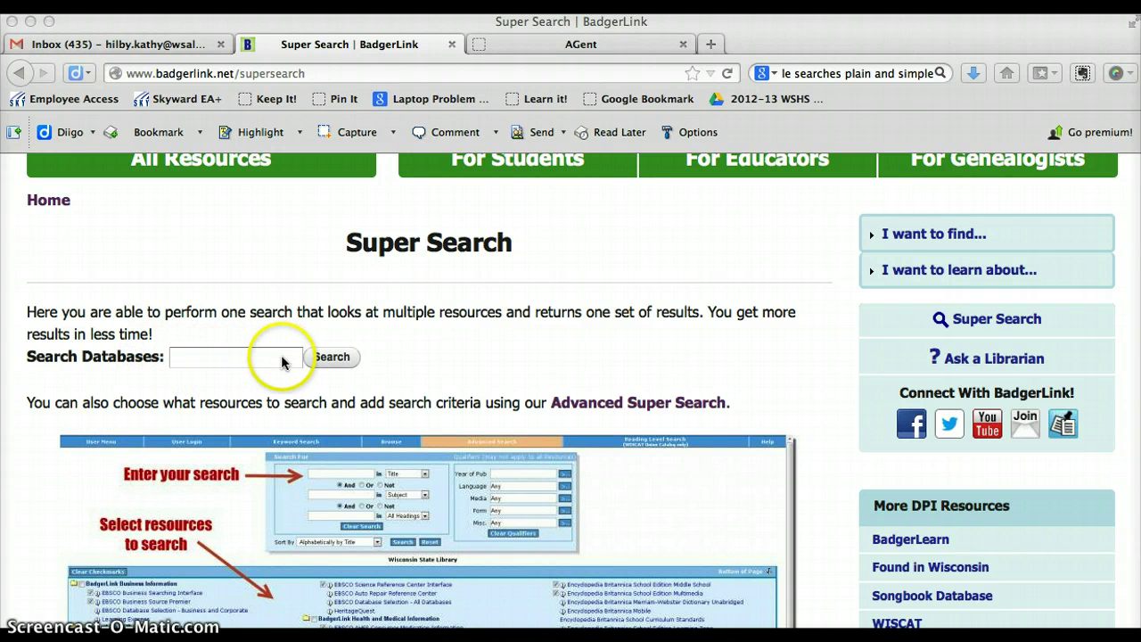
scroll(280, 356, down, 1)
scroll(280, 359, down, 4)
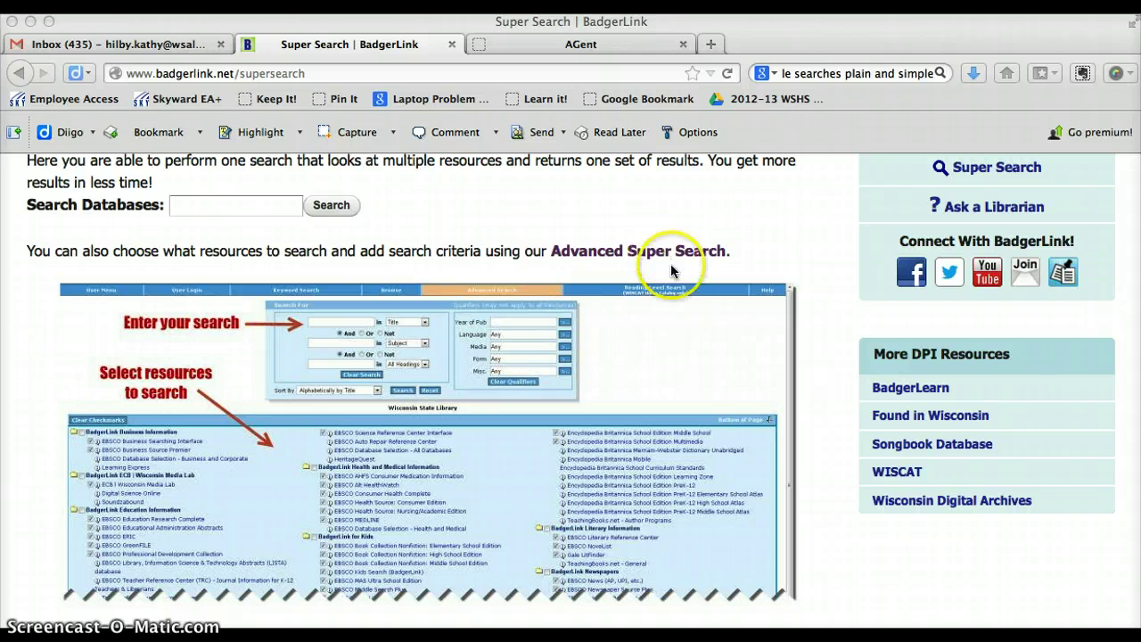
scroll(664, 355, down, 1)
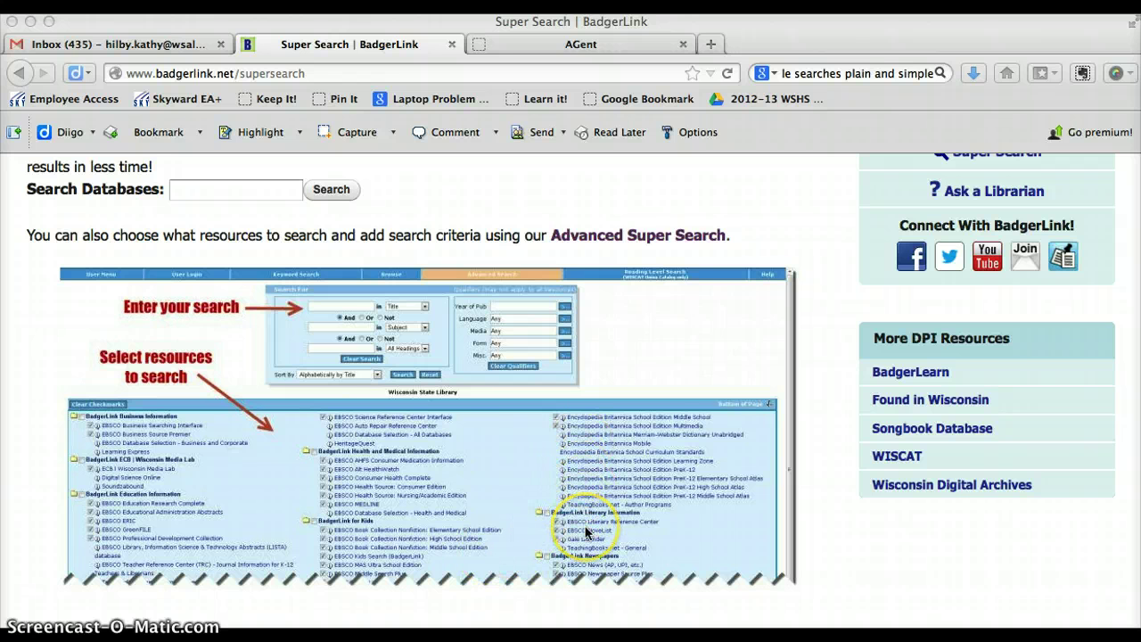
scroll(586, 532, up, 3)
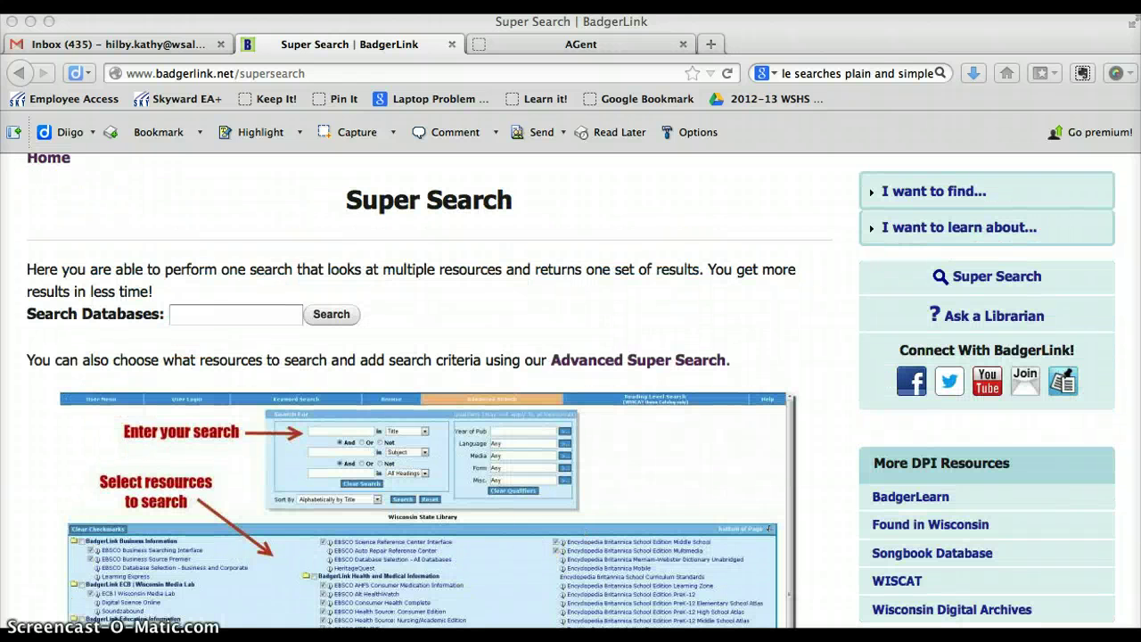
text(programming in schools)
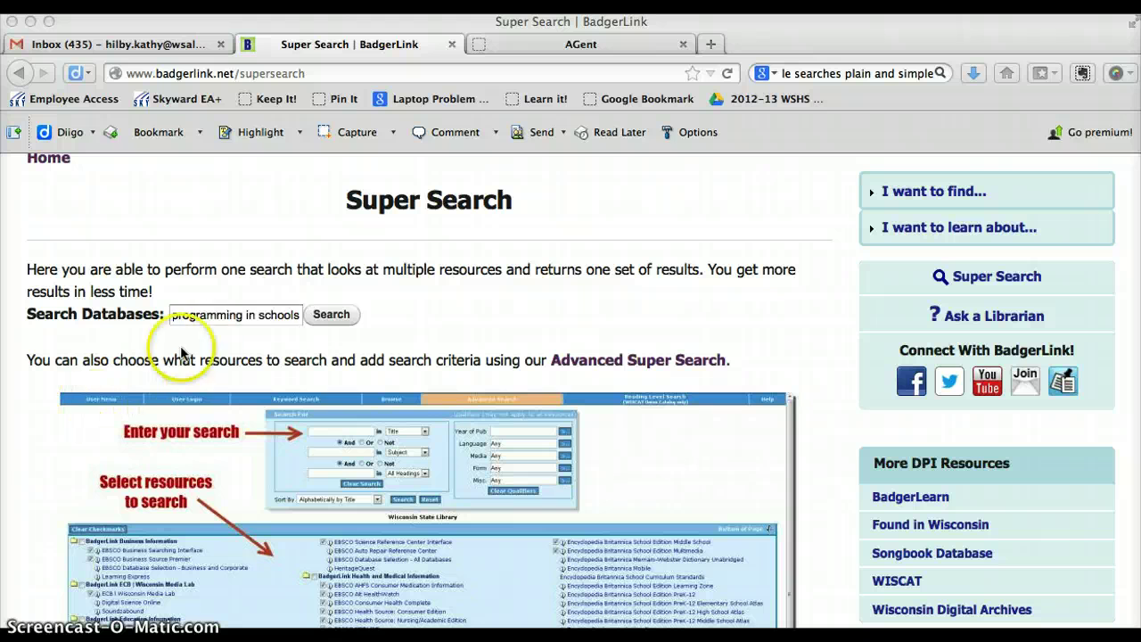
click(323, 319)
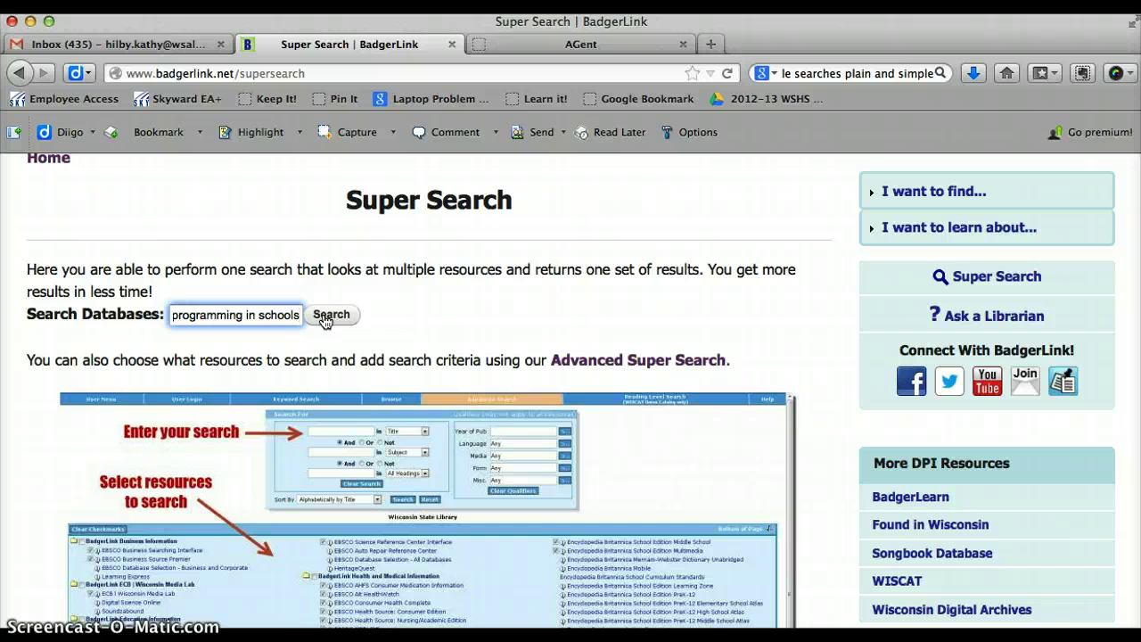
click(326, 318)
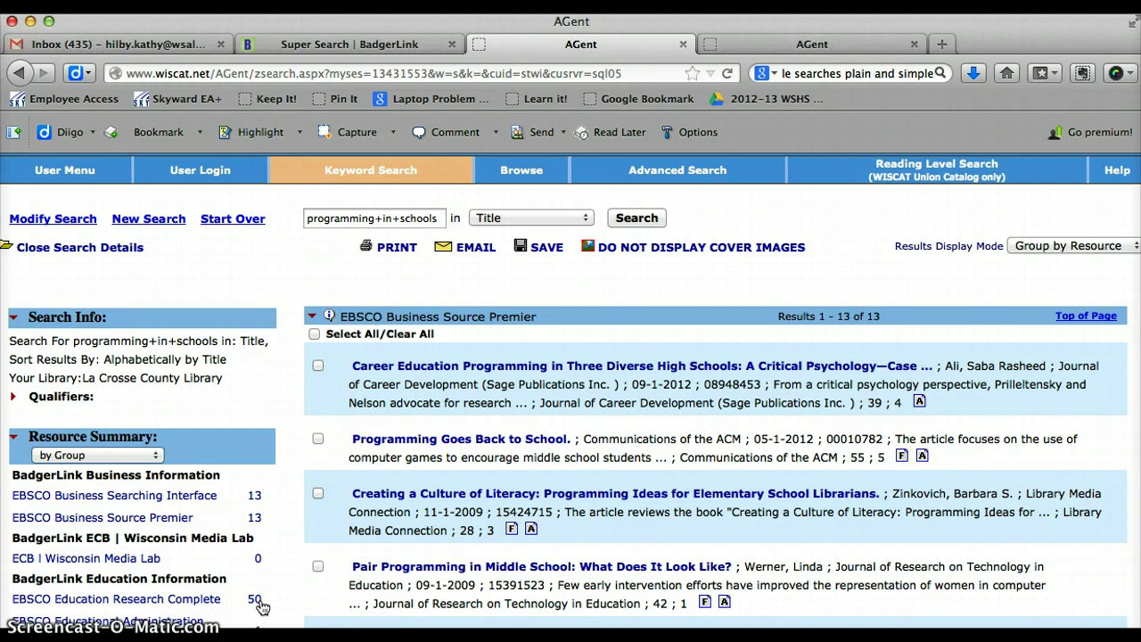
- Examine the Resource Summary to compare how many results each BadgerLink database returned
scroll(259, 606, down, 3)
scroll(262, 607, down, 2)
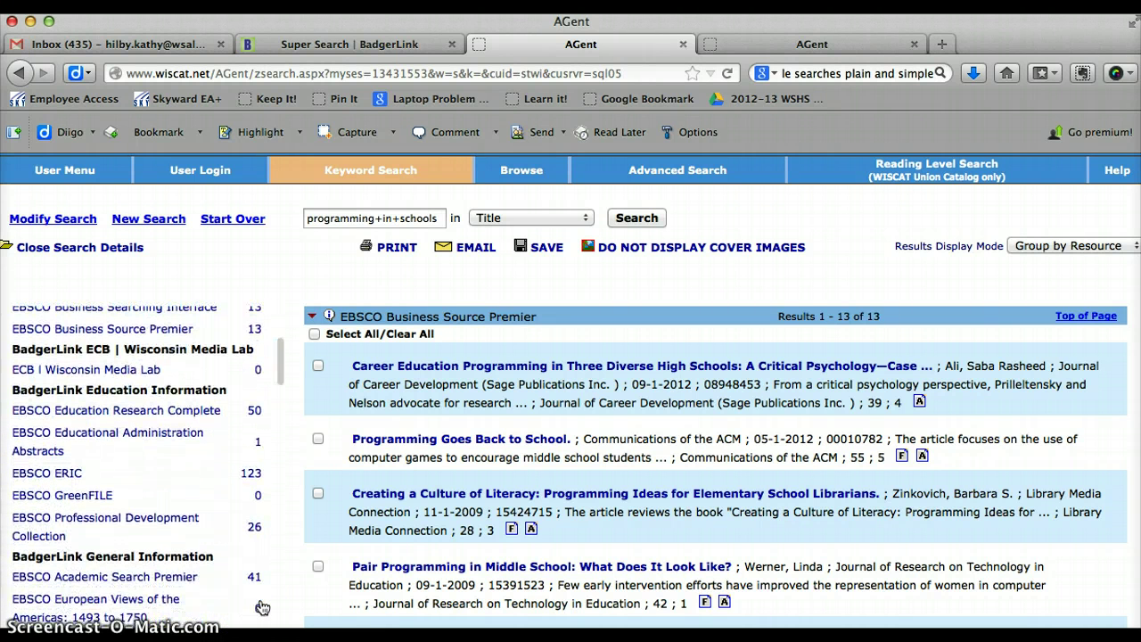
scroll(262, 607, down, 3)
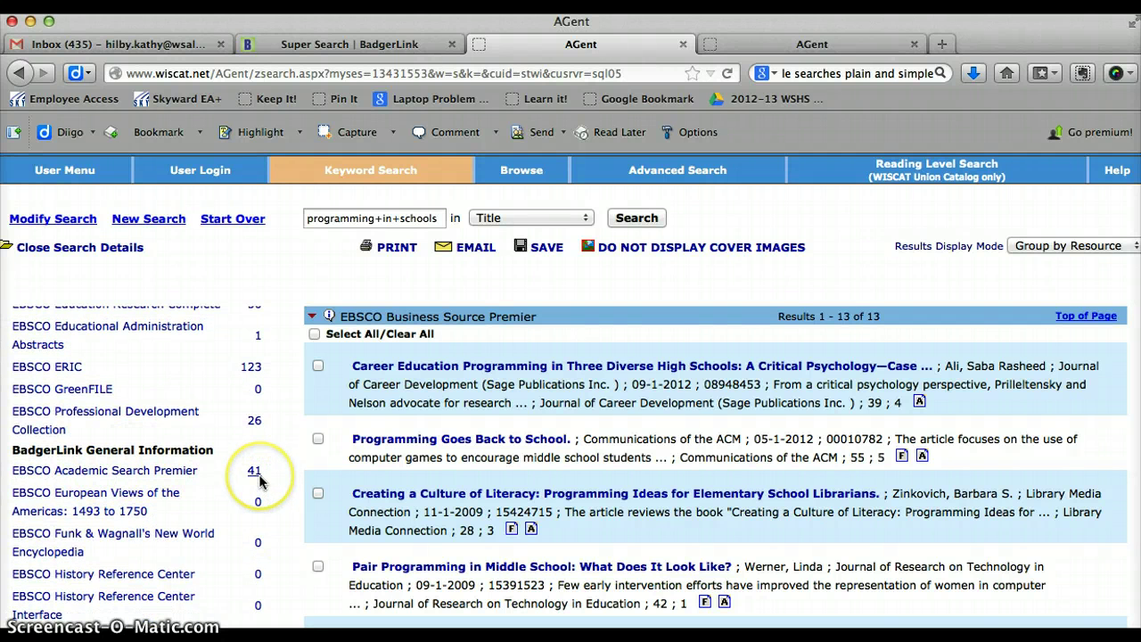
scroll(259, 481, down, 7)
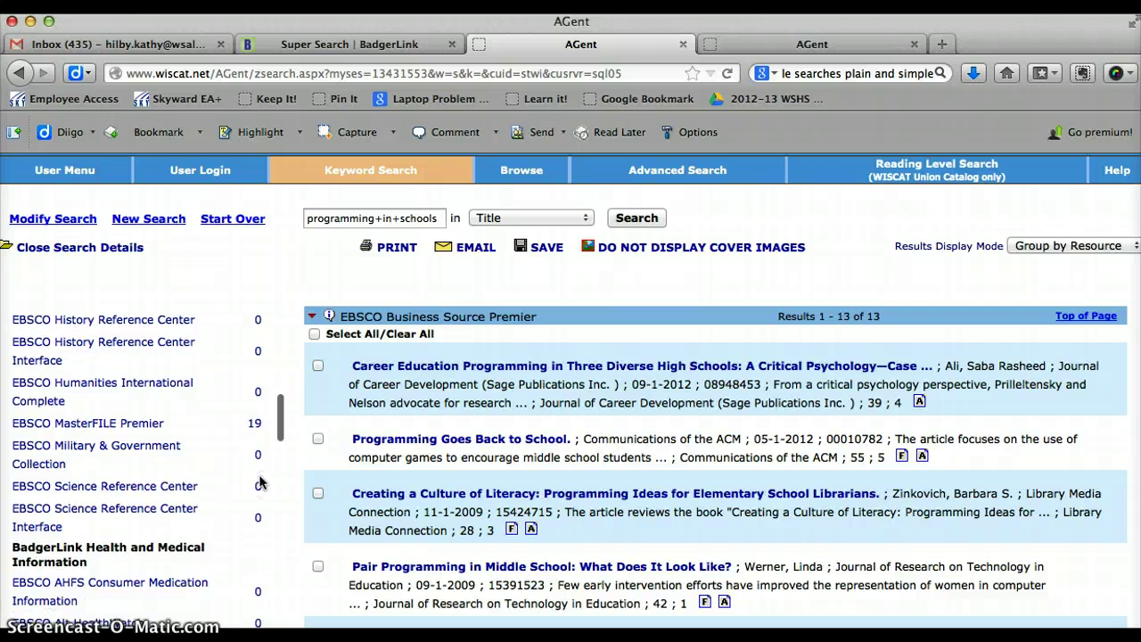
scroll(259, 481, down, 6)
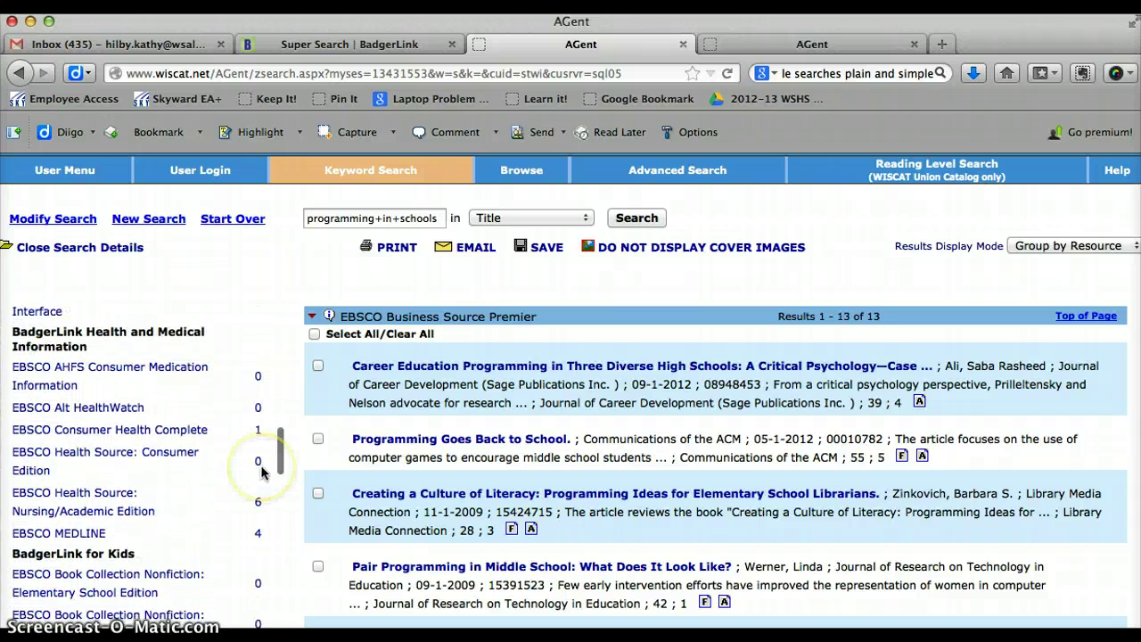
scroll(261, 472, down, 6)
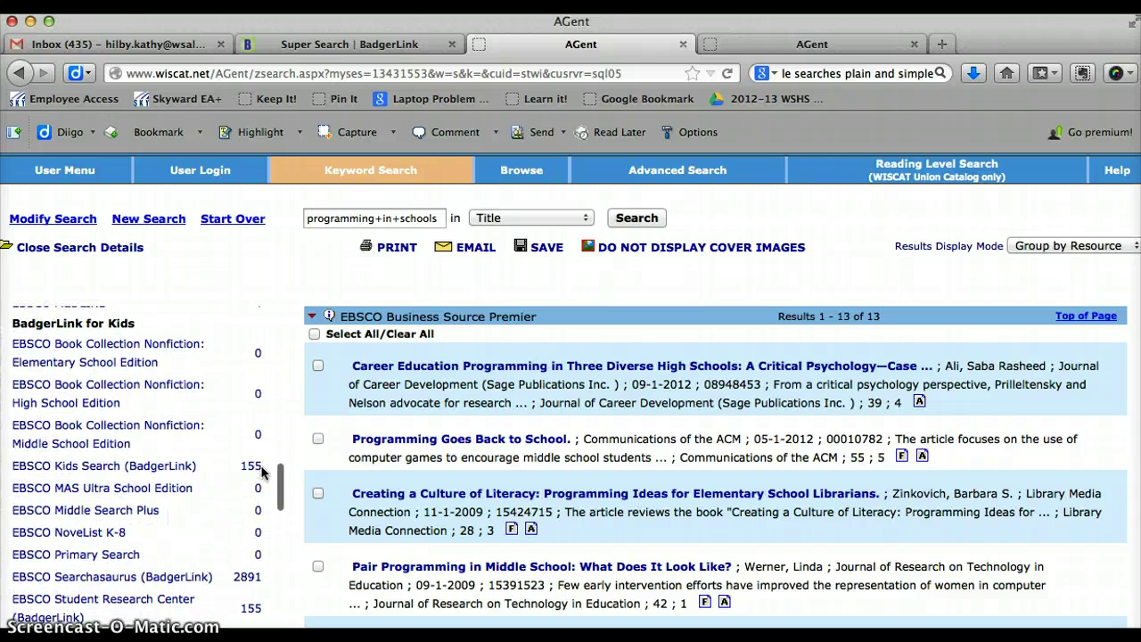
scroll(261, 472, down, 4)
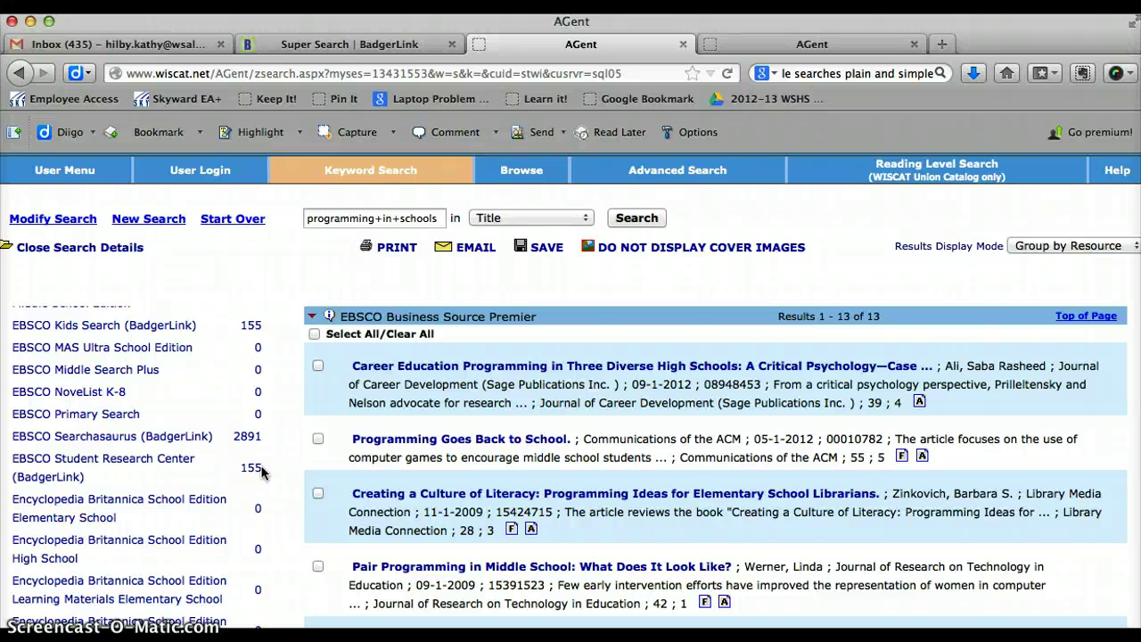
scroll(261, 472, down, 1)
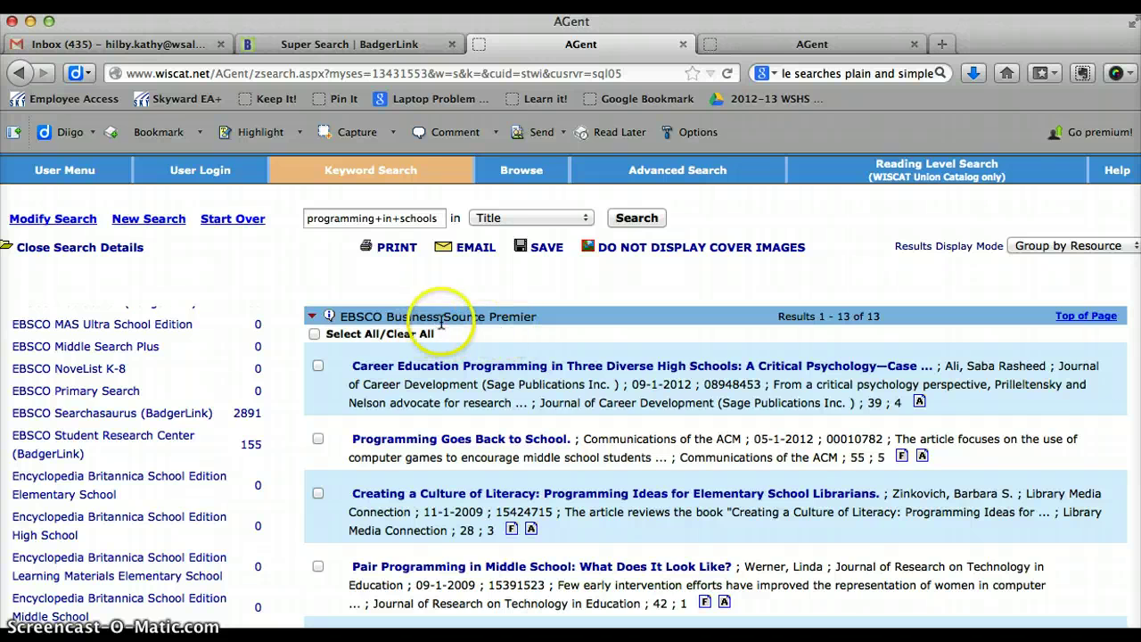
- Open the article "Programming Goes Back to School" from the EBSCO Business Source Premier results and reposition its window to show the record
scroll(481, 323, down, 10)
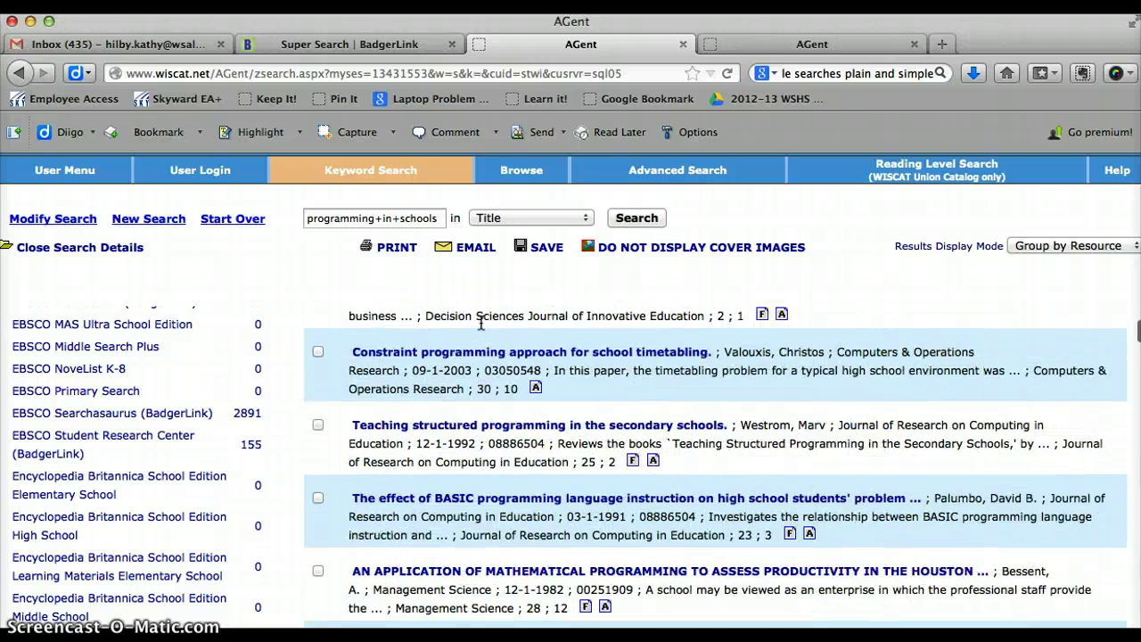
scroll(480, 323, up, 10)
scroll(480, 323, up, 1)
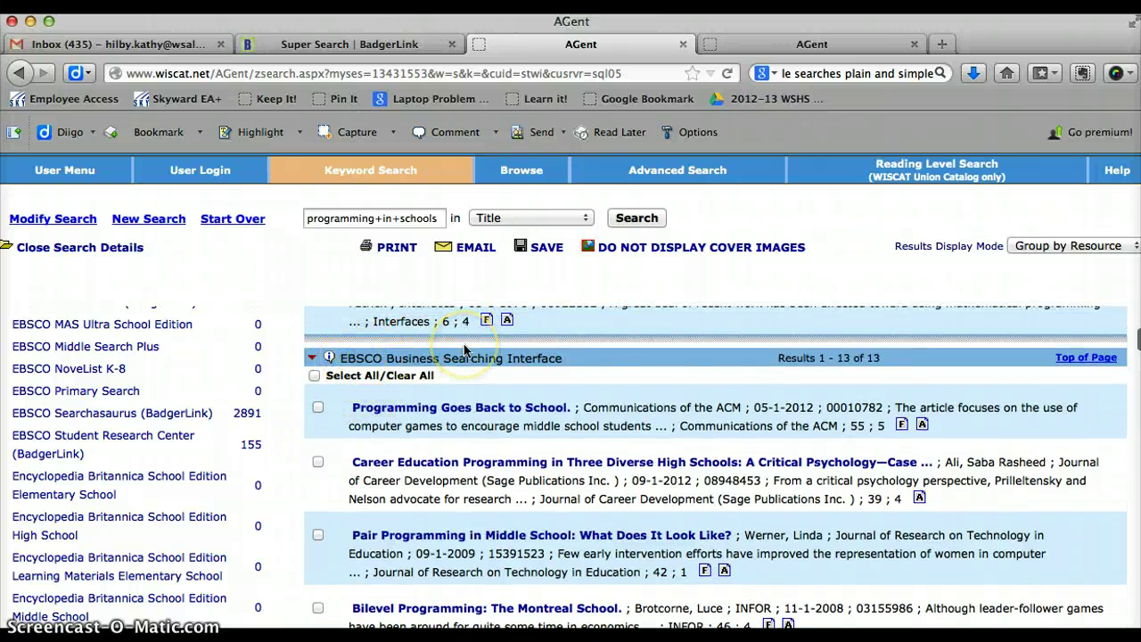
scroll(463, 350, down, 10)
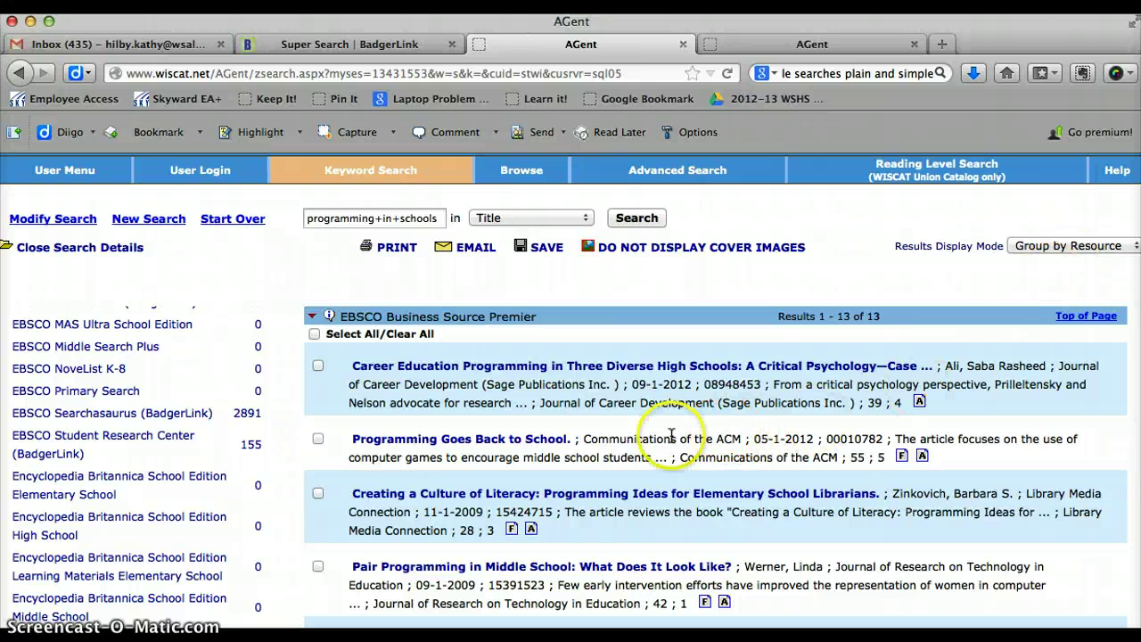
click(487, 440)
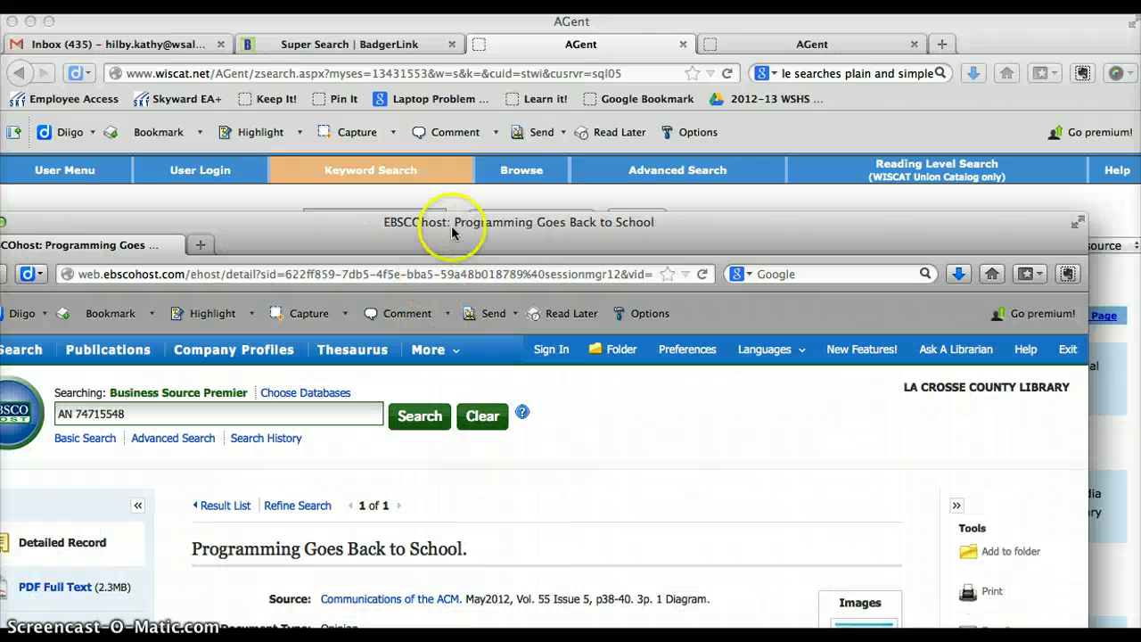
drag(452, 233, 500, 19)
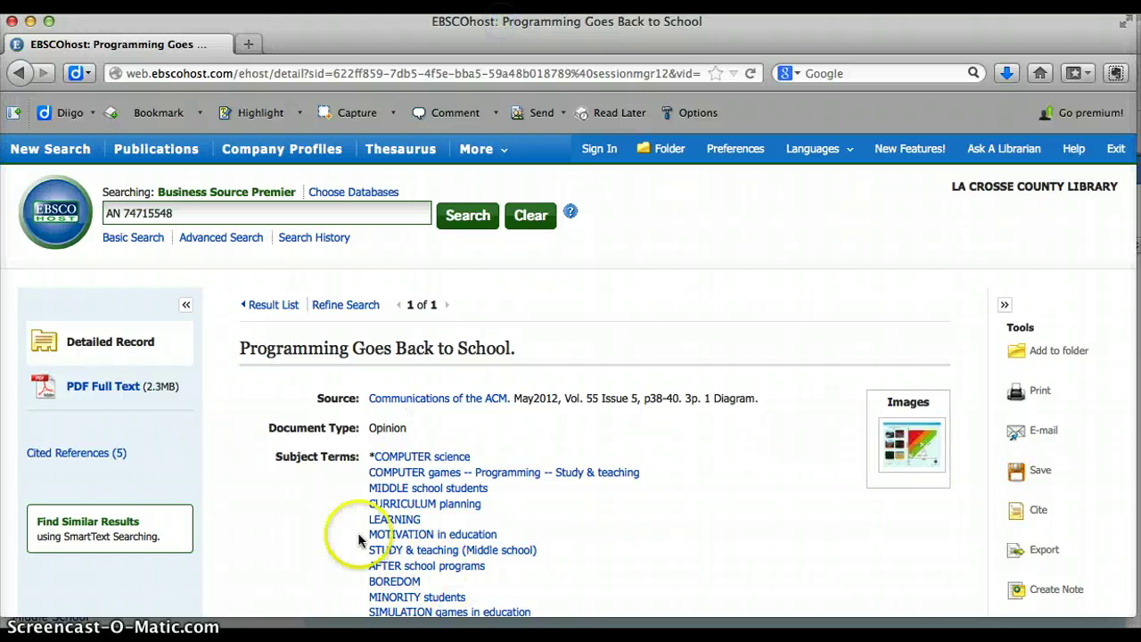
- Review the article's detailed record, including its source, subject terms and abstract
scroll(575, 539, down, 3)
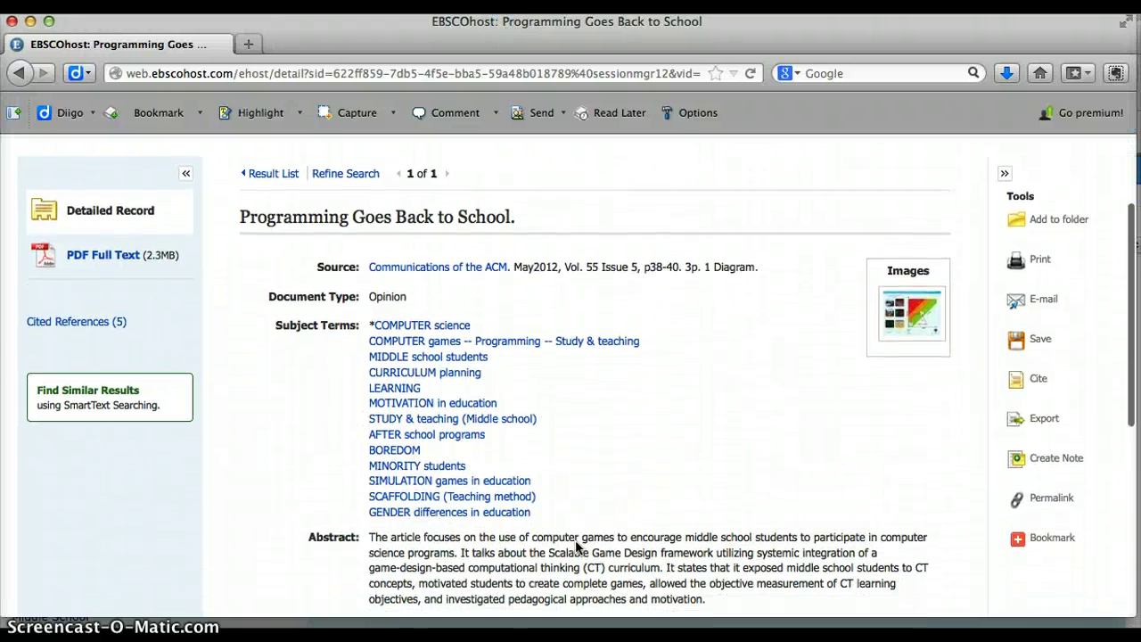
scroll(577, 546, down, 1)
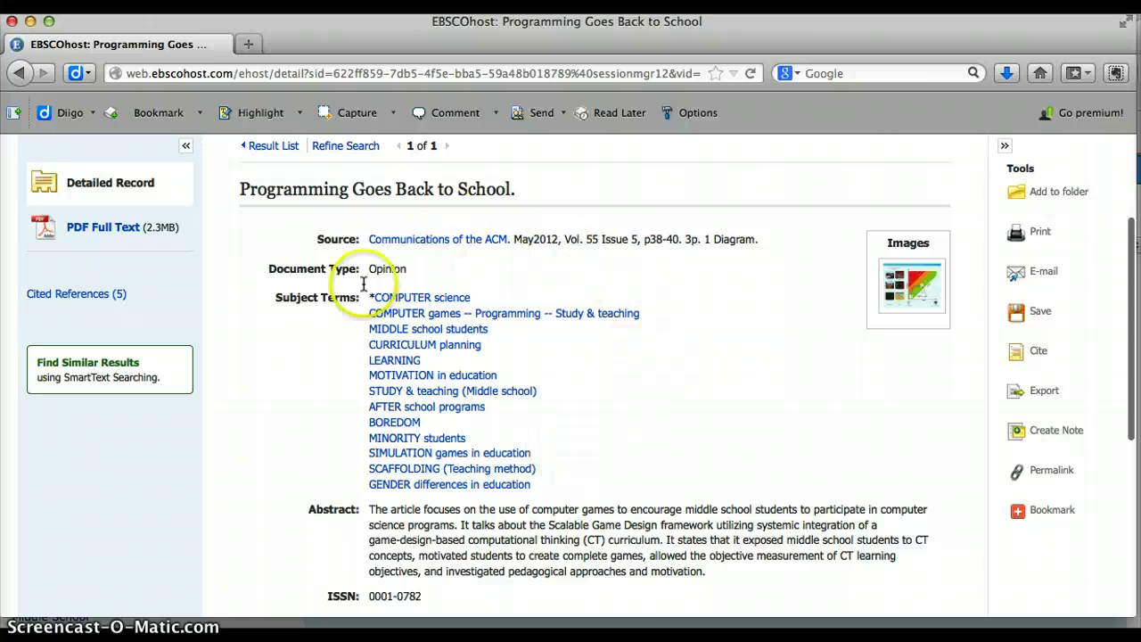
scroll(643, 579, down, 1)
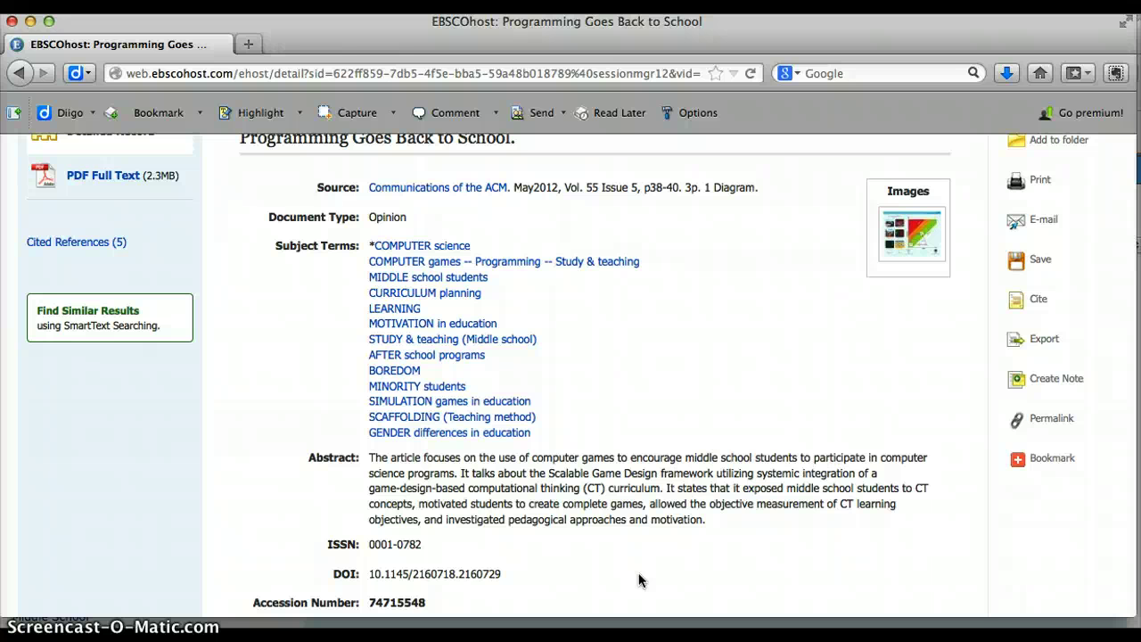
scroll(638, 580, up, 2)
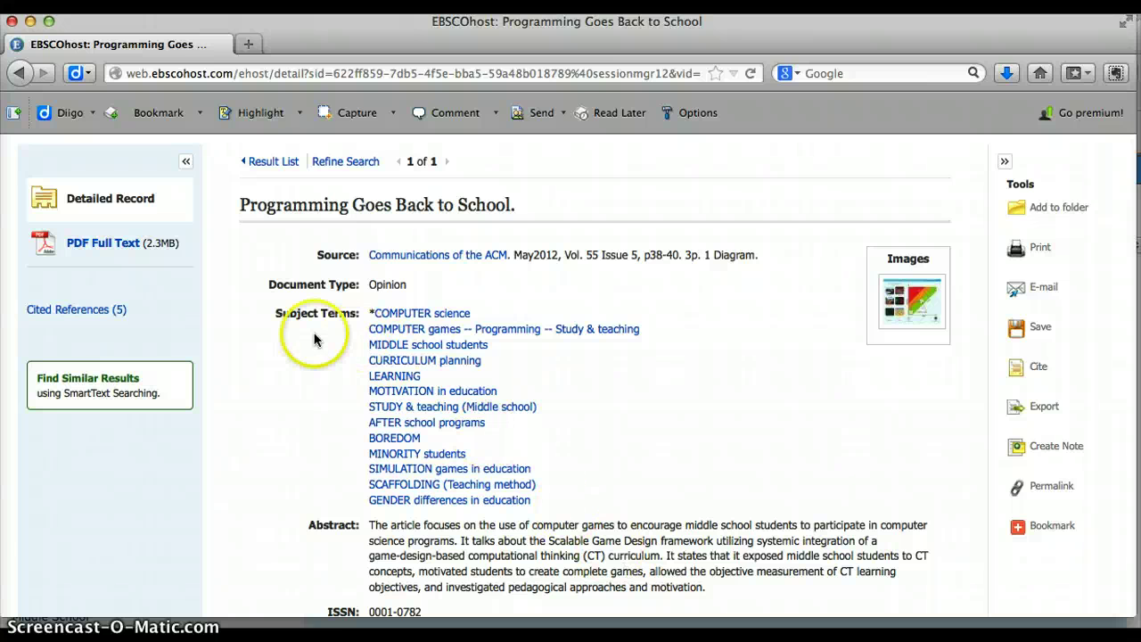
- Open the PDF full text of "Programming Goes Back to School" and skim its first two pages, ending back at the article's start
click(116, 245)
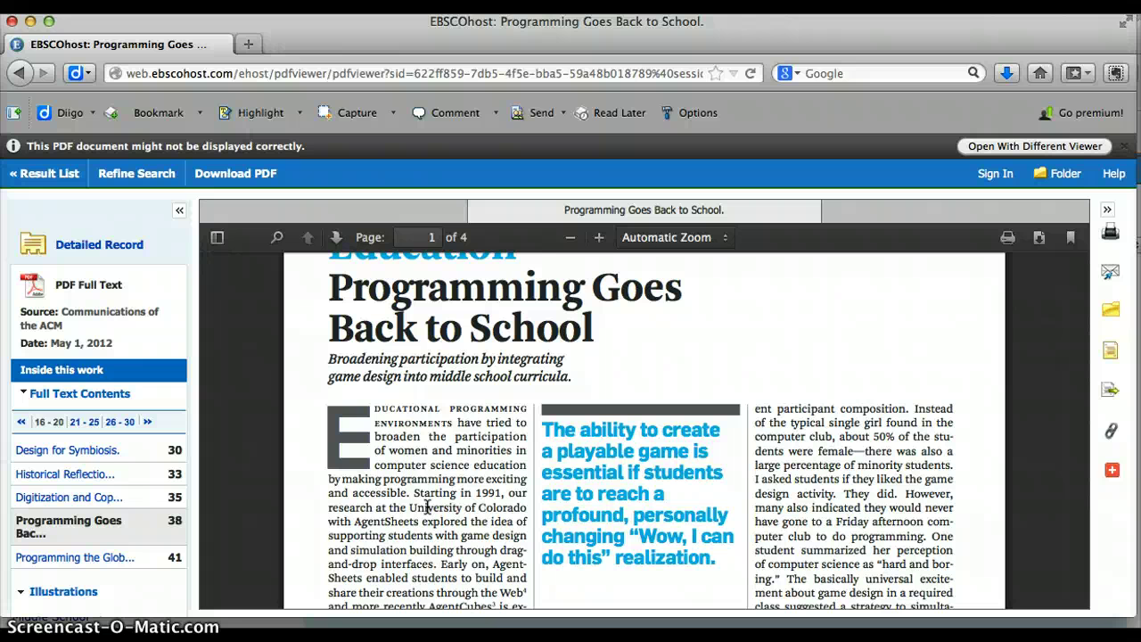
click(483, 537)
scroll(482, 537, down, 10)
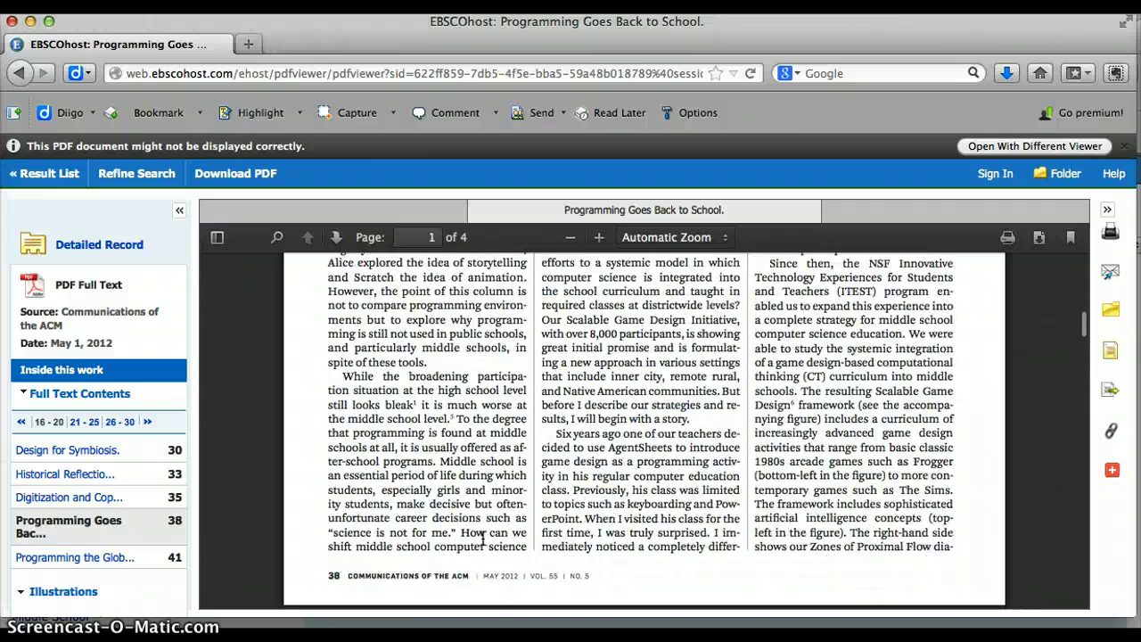
scroll(483, 537, down, 10)
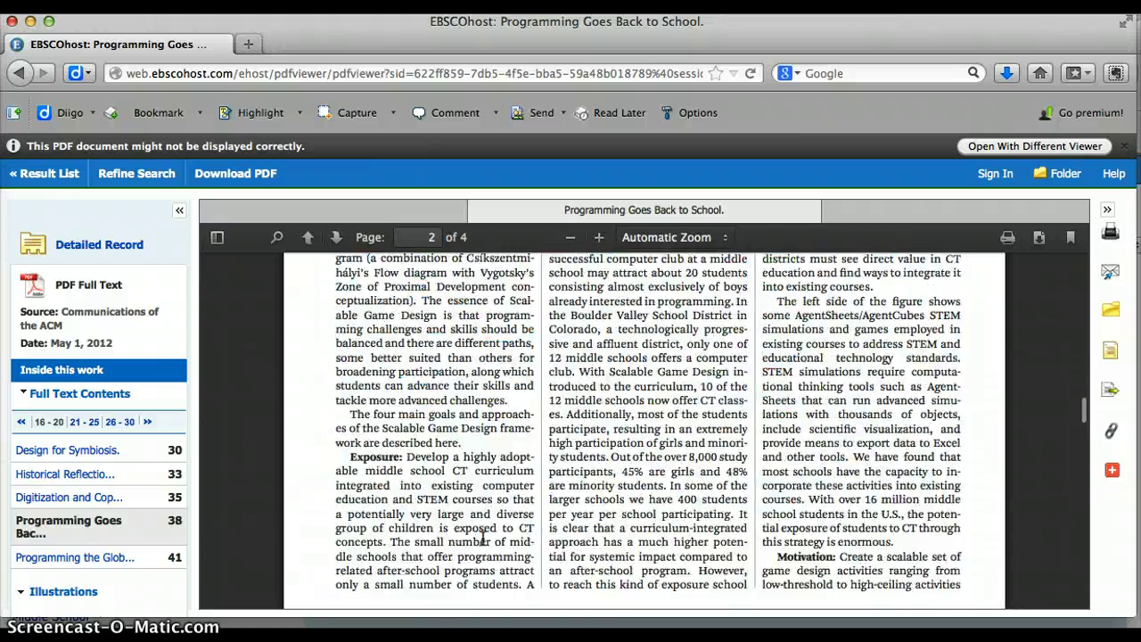
scroll(482, 537, down, 2)
scroll(483, 537, up, 15)
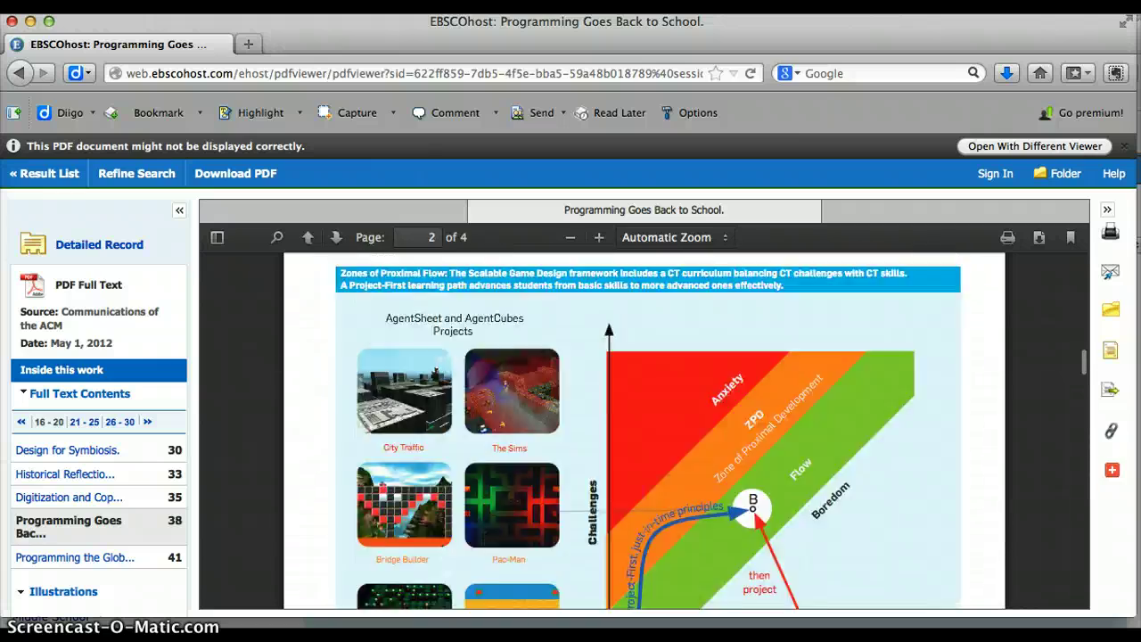
scroll(482, 538, up, 4)
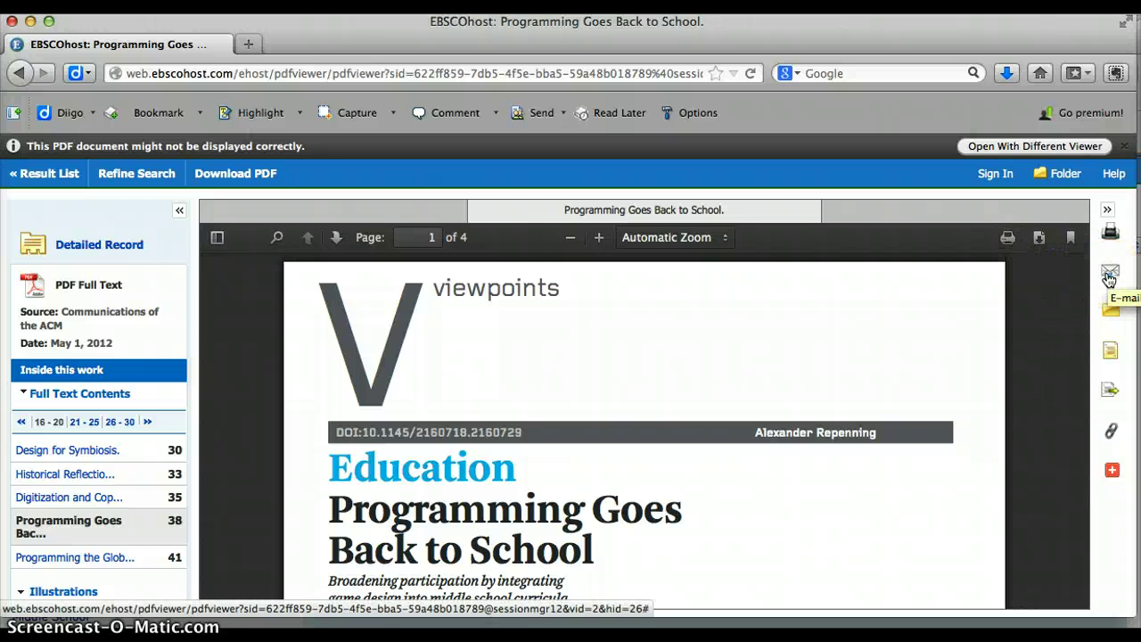
- Display the article's citation formats and select the full MLA Works Cited entry
click(1110, 355)
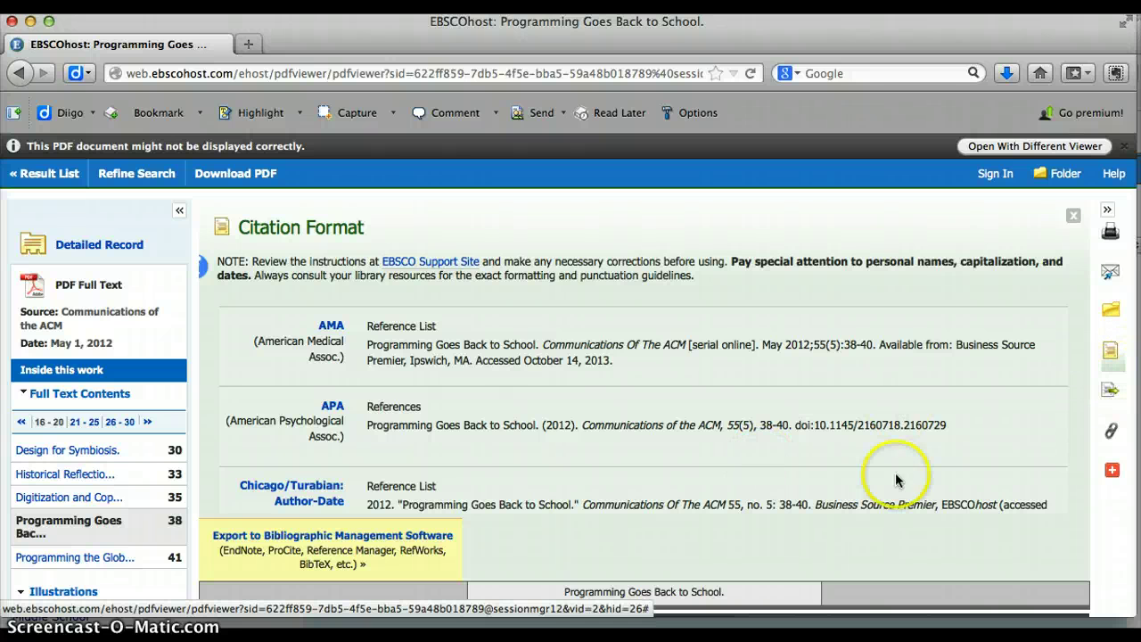
scroll(756, 465, down, 5)
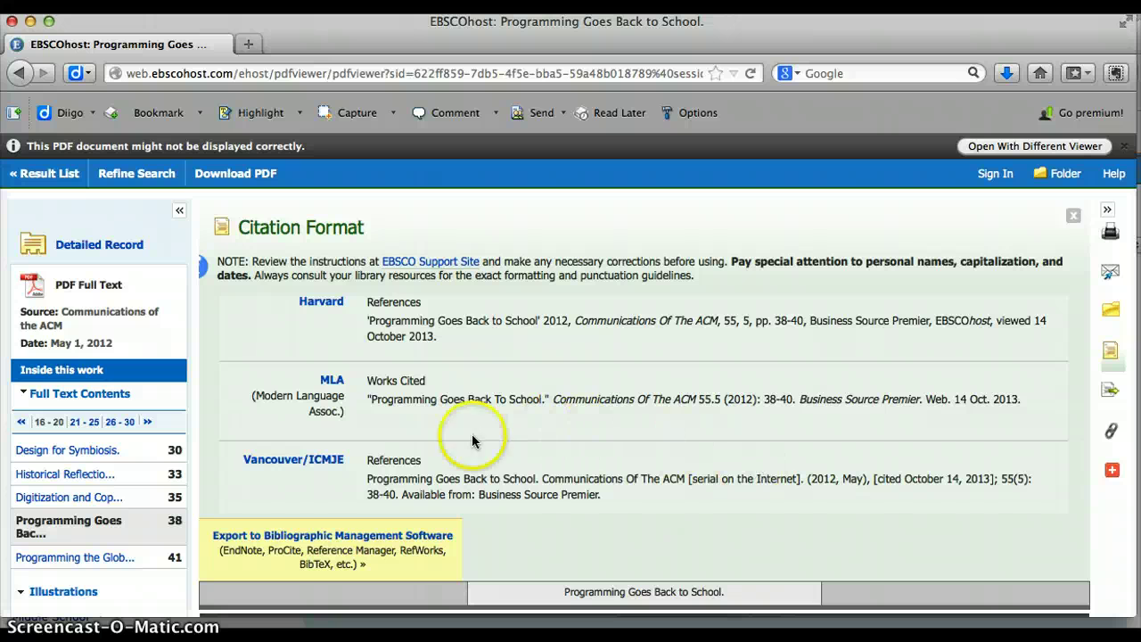
drag(367, 400, 660, 412)
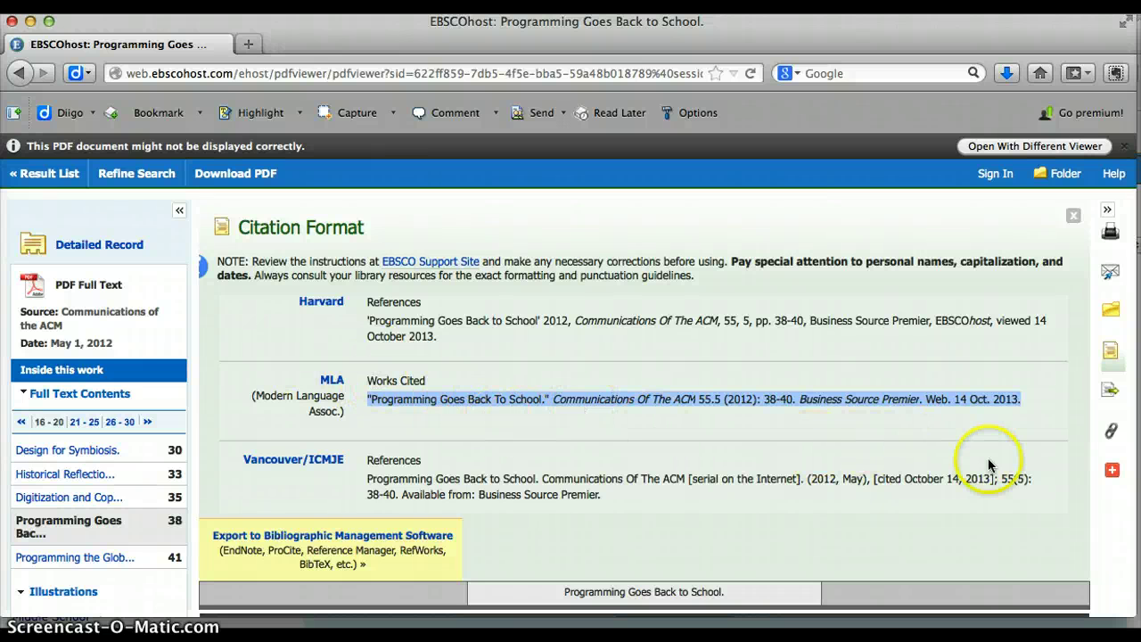
- Show the article's permalink and select the entire link address
click(1111, 434)
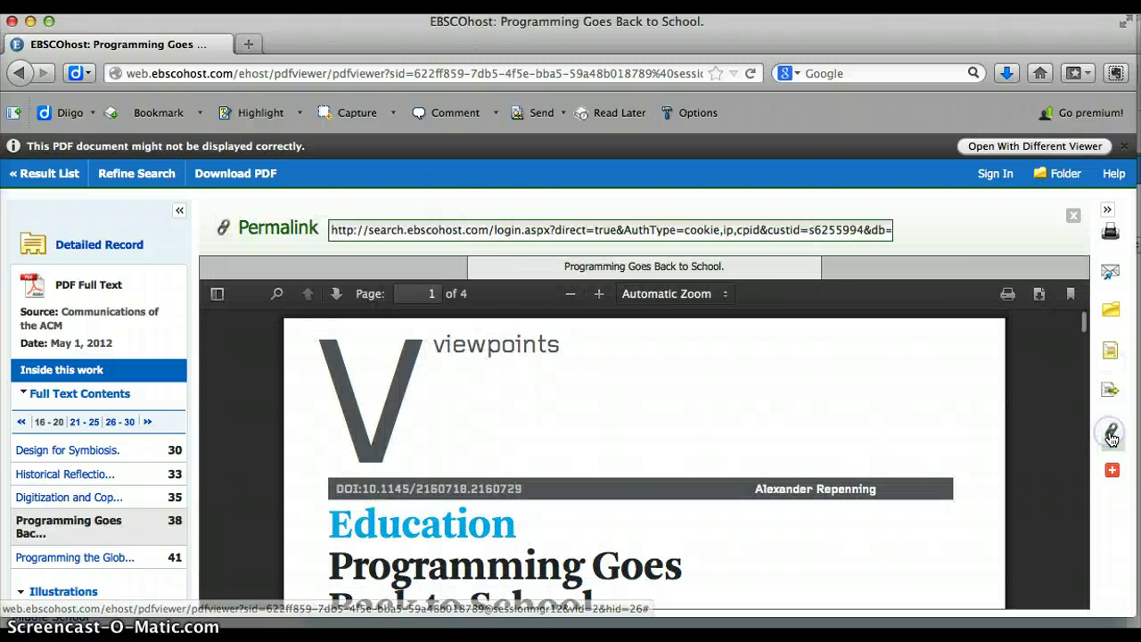
click(474, 229)
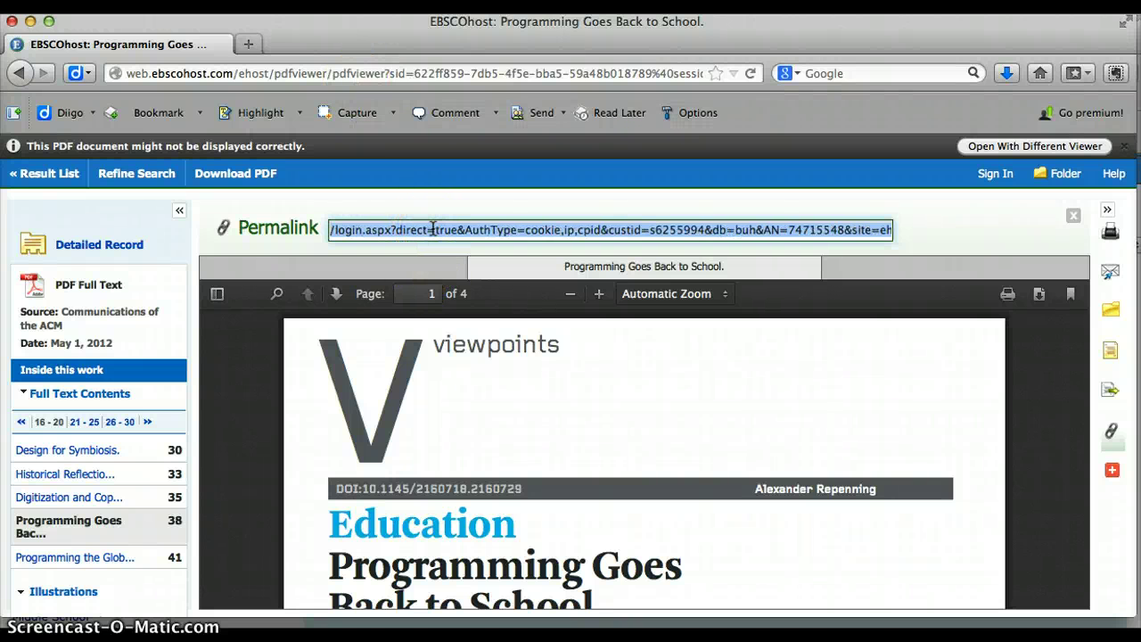
click(432, 229)
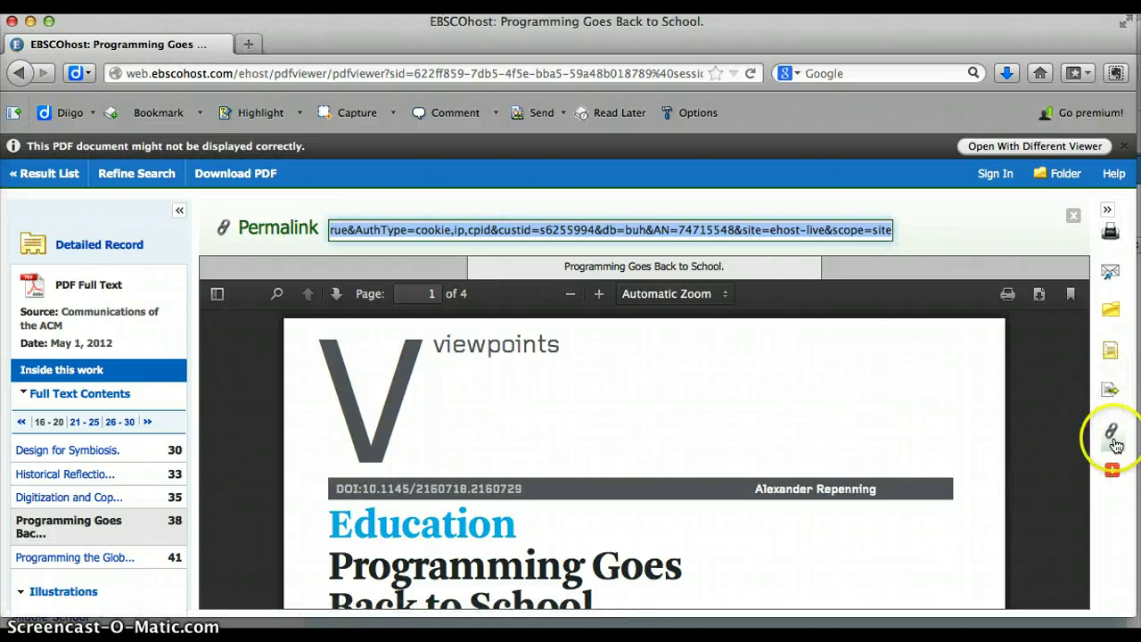
- Skim the article's first page, close its window, and return from the search results to the BadgerLink Super Search page
scroll(879, 486, down, 6)
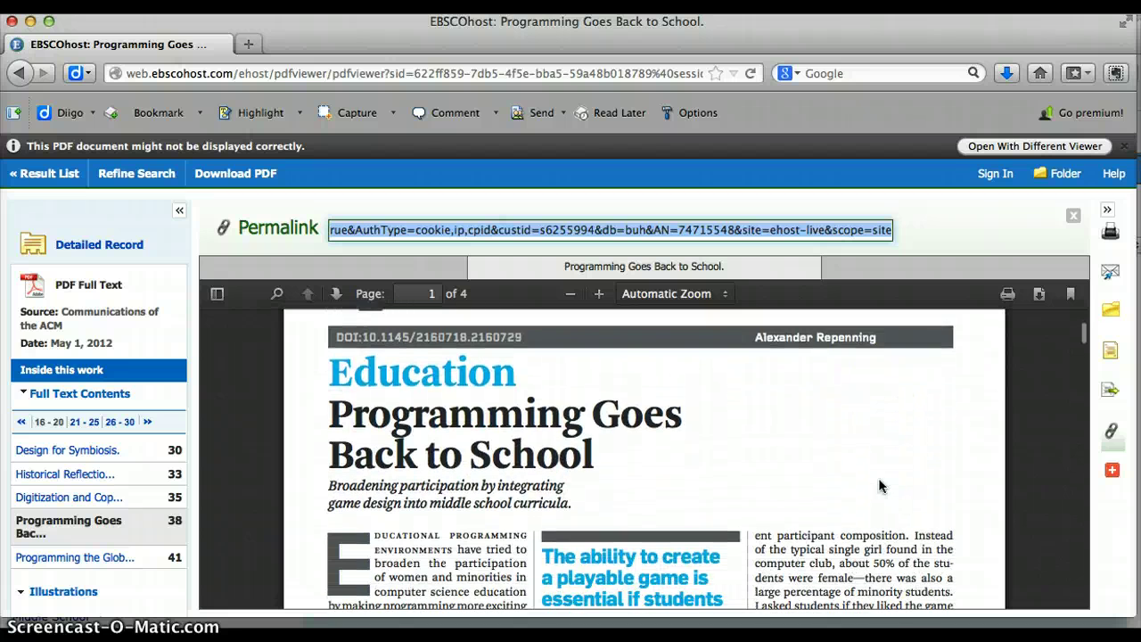
scroll(879, 486, down, 5)
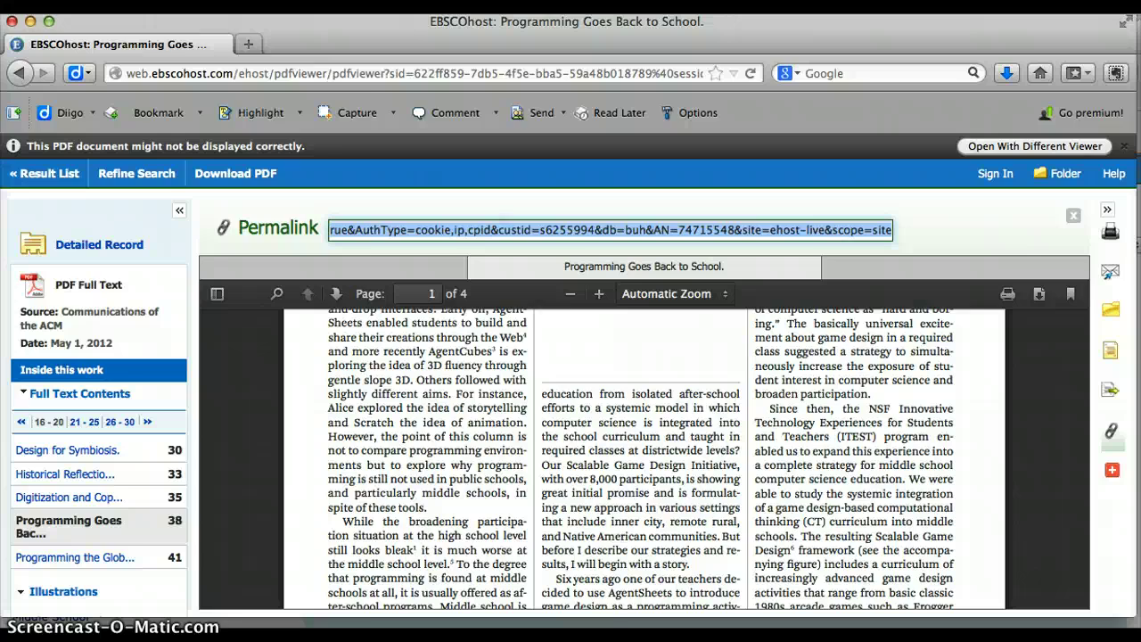
key(super+w)
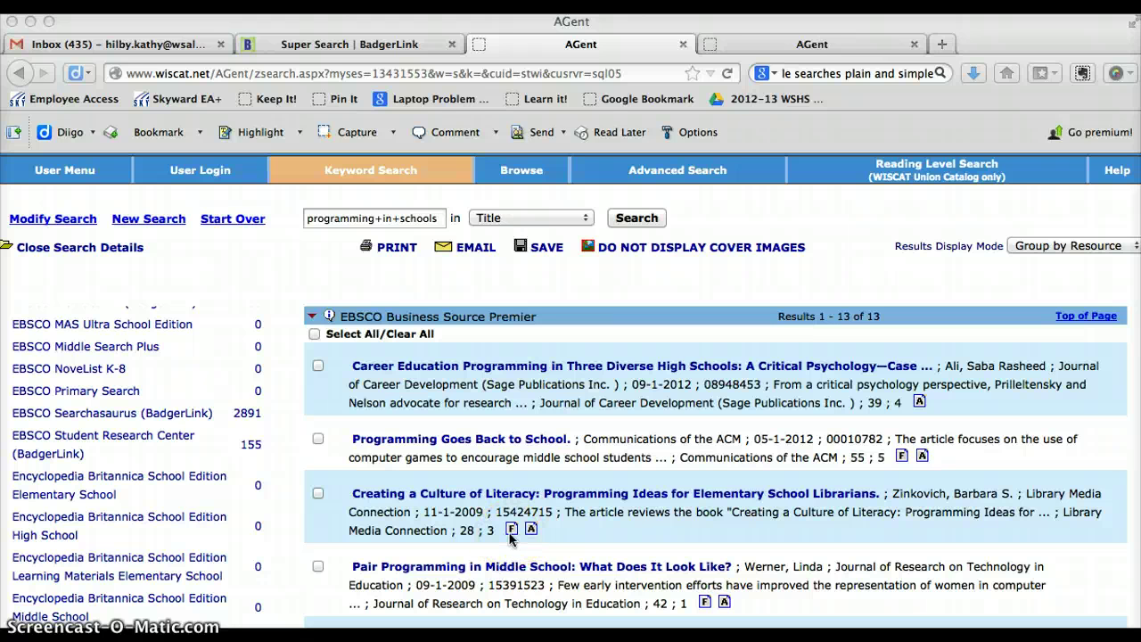
click(226, 601)
key(ctrl+shift+Tab)
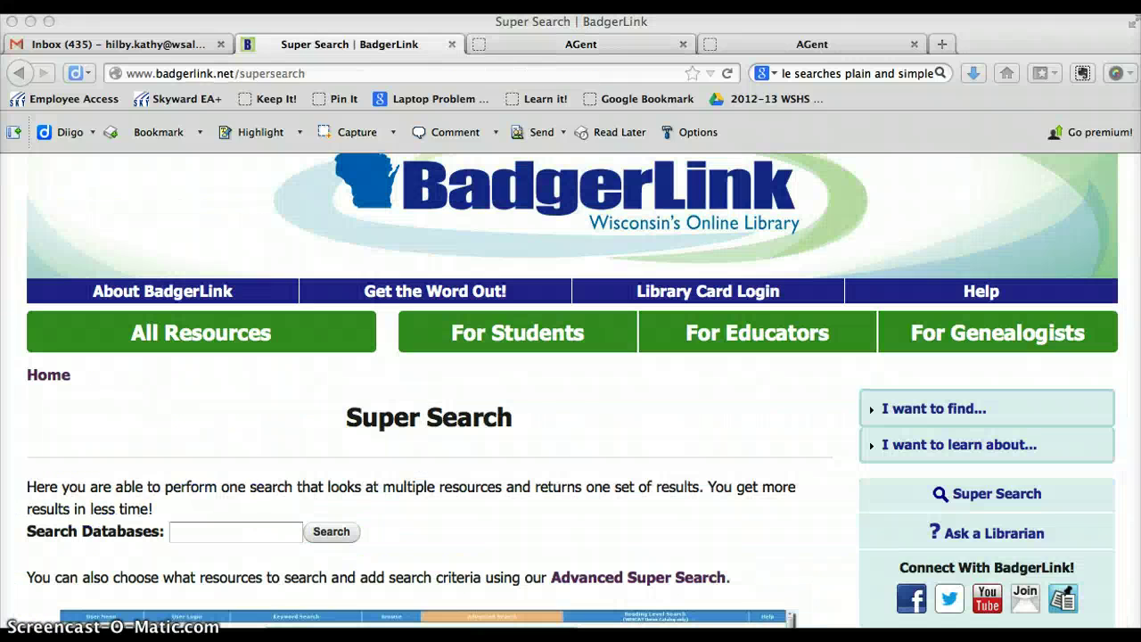